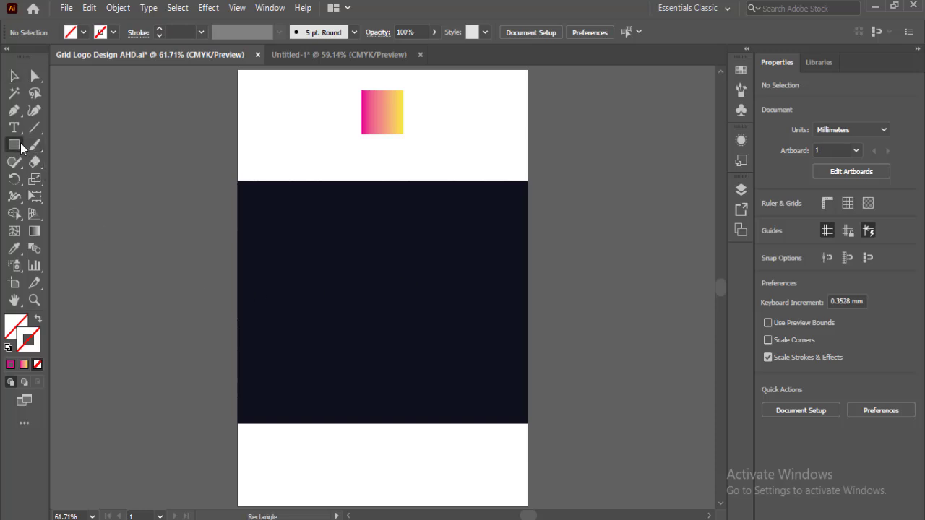
- Choose the Ellipse tool from the Rectangle tool's flyout
{"action": "left_click_drag", "start_coordinate": [21, 148], "coordinate": [58, 179]}
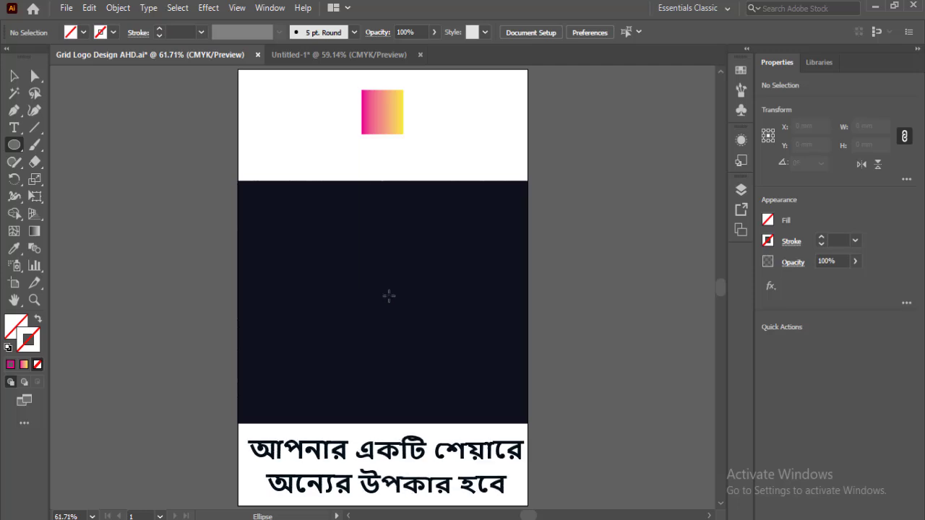
- Draw a circle, duplicate it slightly higher, and Shape Builder away the top to leave a crescent
{"action": "mouse_move", "coordinate": [382, 293]}
{"action": "left_mouse_down"}
{"action": "mouse_move", "coordinate": [409, 347]}
{"action": "mouse_move", "coordinate": [440, 354]}
{"action": "left_mouse_up"}
{"action": "left_click", "coordinate": [13, 75]}
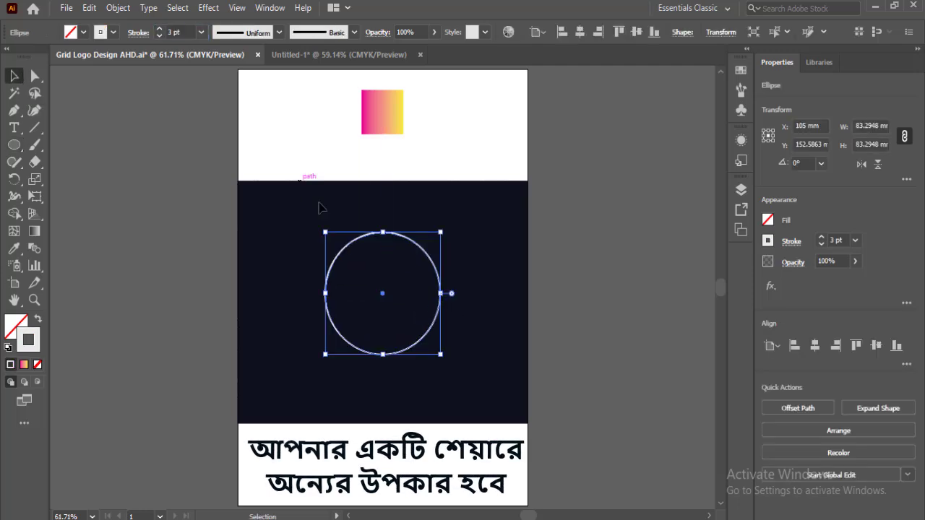
{"action": "left_click_drag", "start_coordinate": [382, 294], "coordinate": [382, 275]}
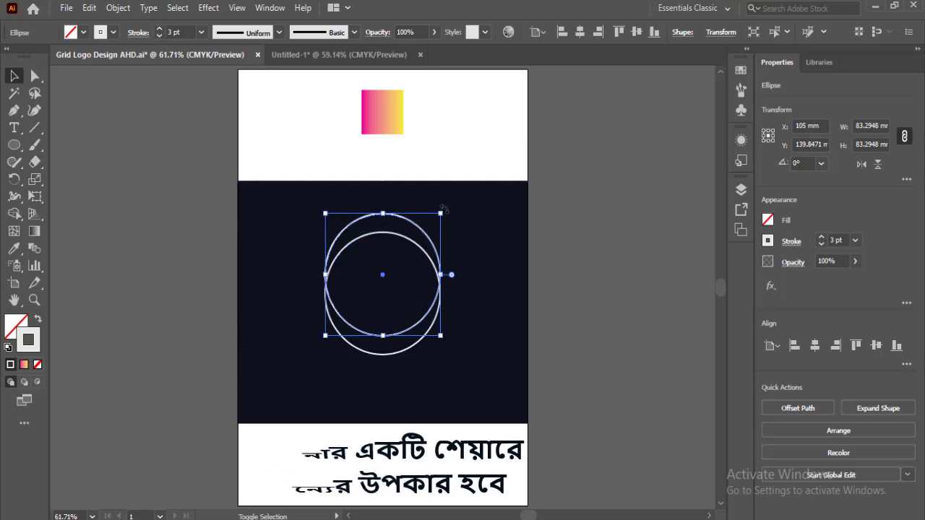
{"action": "left_click_drag", "start_coordinate": [443, 209], "coordinate": [324, 339]}
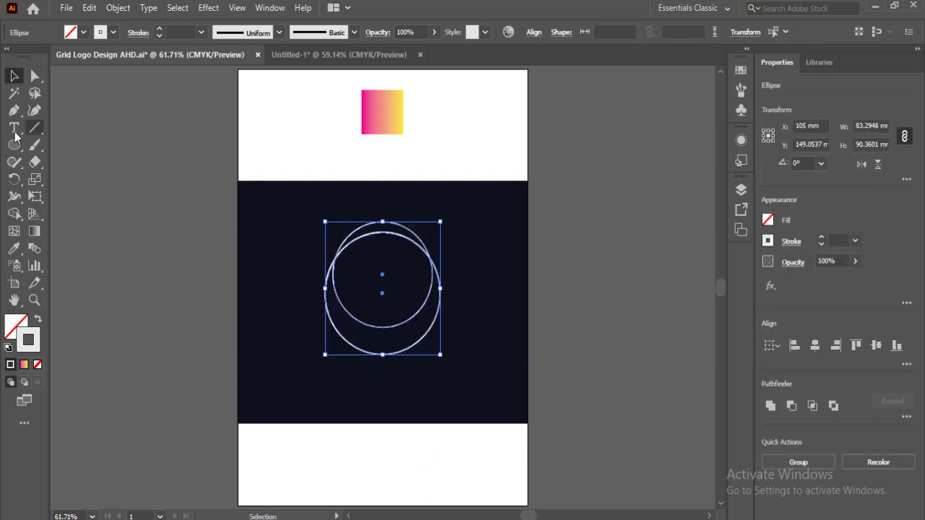
{"action": "left_click", "coordinate": [13, 213]}
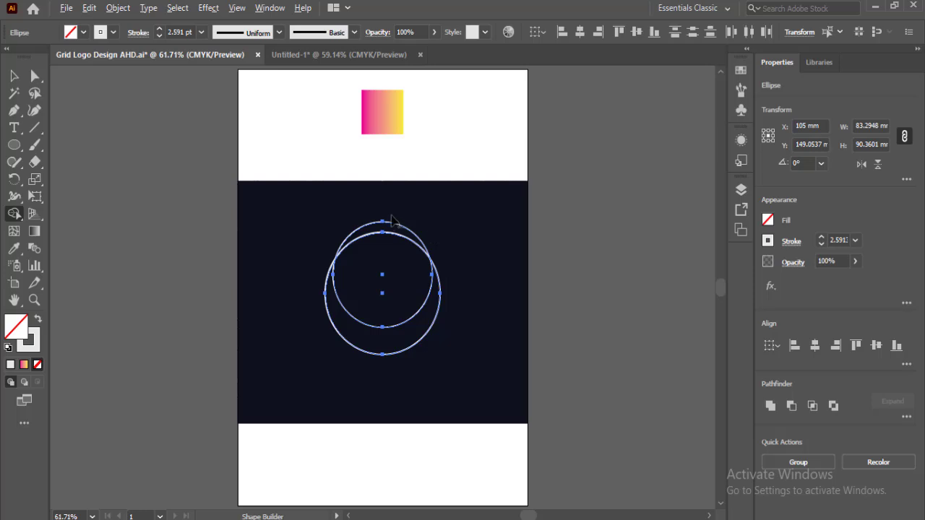
{"action": "left_click_drag", "start_coordinate": [391, 218], "coordinate": [390, 259]}
- Draw a curved Pen path from the crescent's left tip down to its bottom
{"action": "key", "text": "p"}
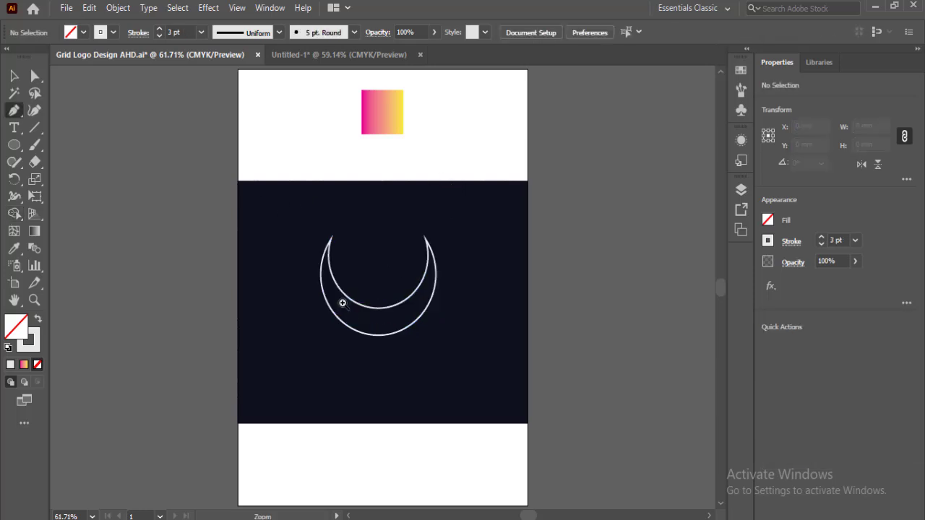
{"action": "key", "text": "ctrl+plus"}
{"action": "left_click", "coordinate": [327, 230]}
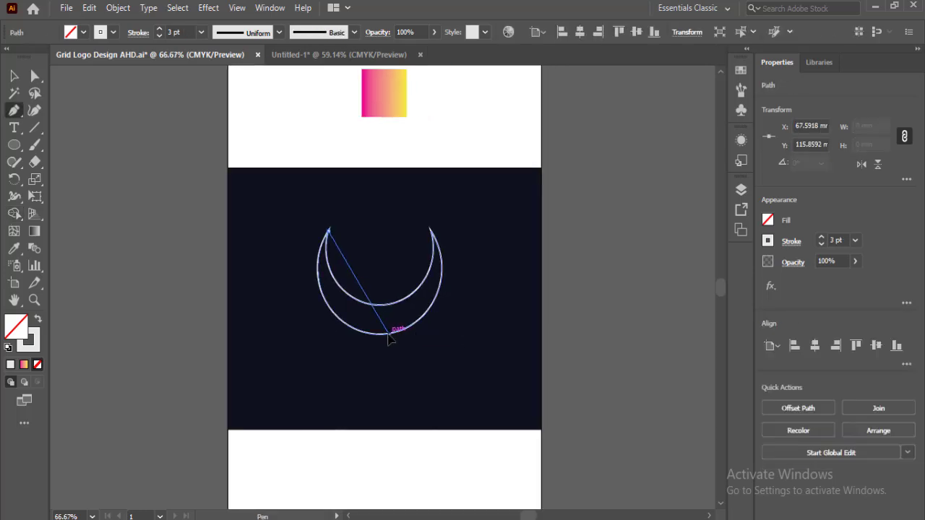
{"action": "left_click_drag", "start_coordinate": [389, 334], "coordinate": [460, 356]}
{"action": "key", "text": "v"}
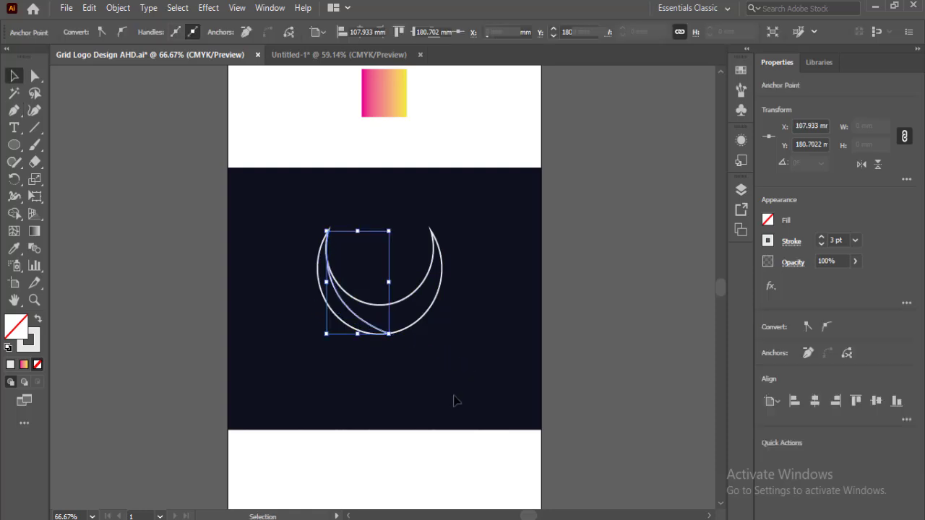
{"action": "left_click", "coordinate": [440, 391]}
{"action": "left_click_drag", "start_coordinate": [440, 390], "coordinate": [303, 212]}
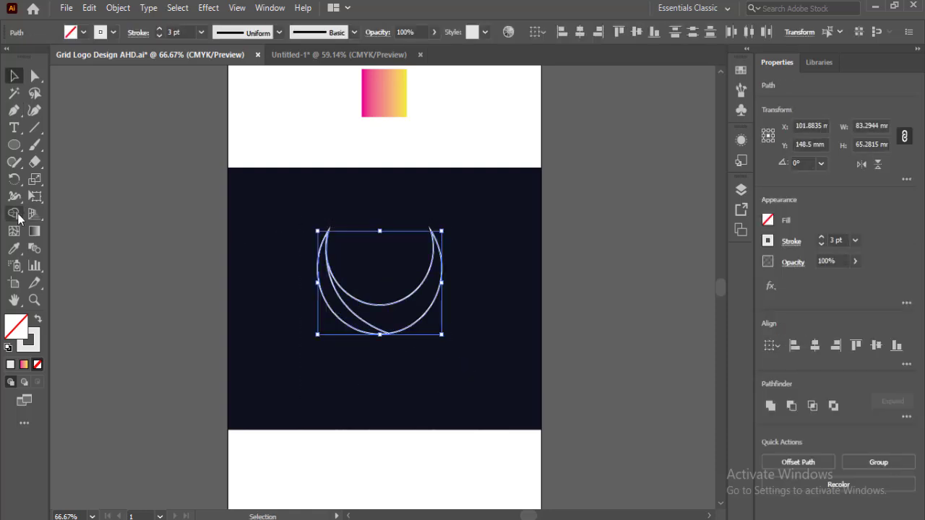
- Split the crescent along the curve with Shape Builder and set its stroke to None
{"action": "key", "text": "shift+m"}
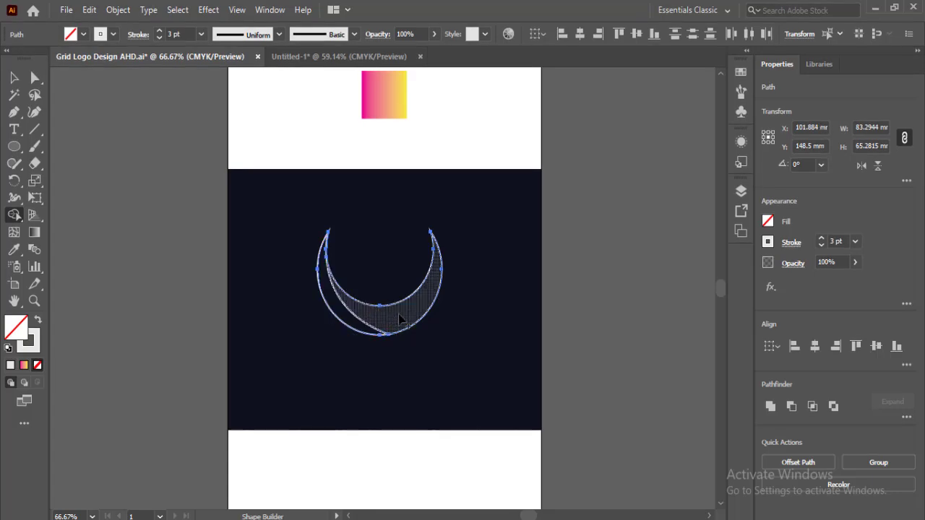
{"action": "key", "text": "v"}
{"action": "left_click", "coordinate": [38, 346]}
{"action": "left_click", "coordinate": [36, 365]}
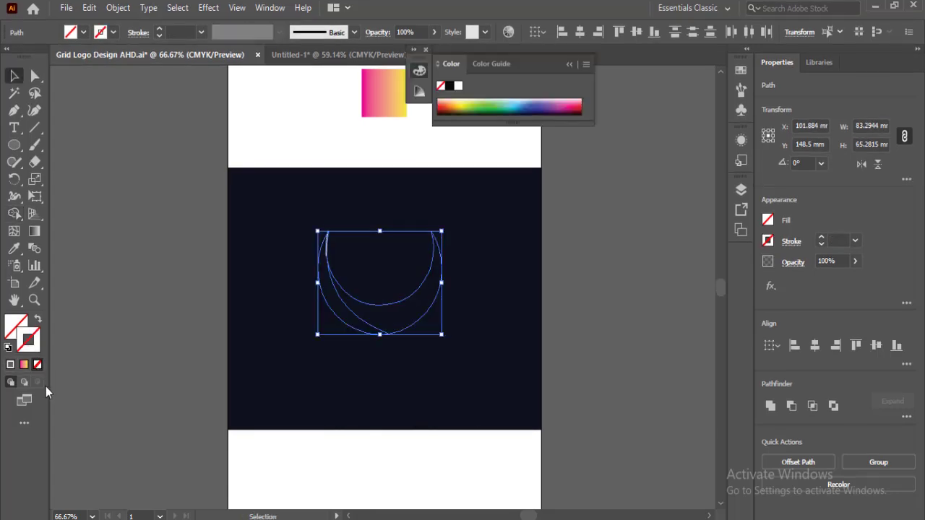
- Fill the crescent with the swatch's pink-yellow gradient and redirect it across the crescent
{"action": "left_click", "coordinate": [13, 248]}
{"action": "left_click", "coordinate": [387, 90]}
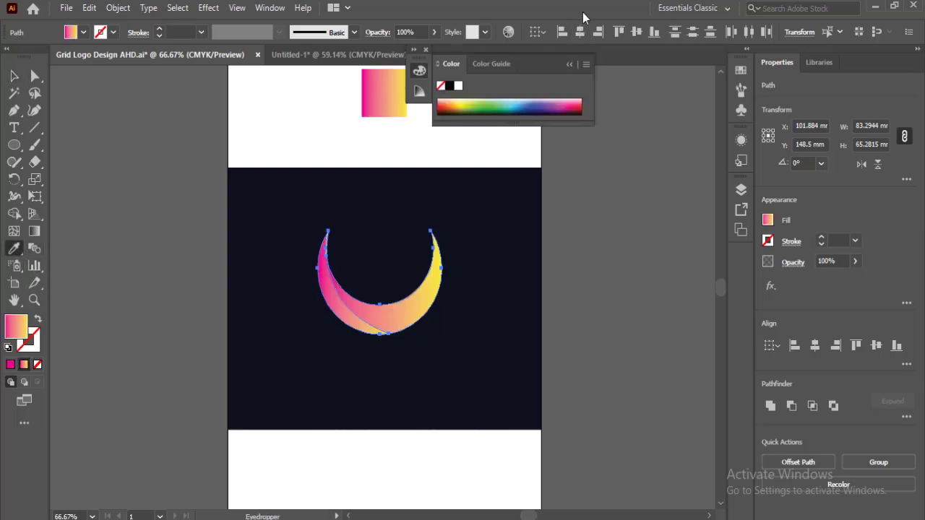
{"action": "left_click", "coordinate": [572, 65]}
{"action": "key", "text": "g"}
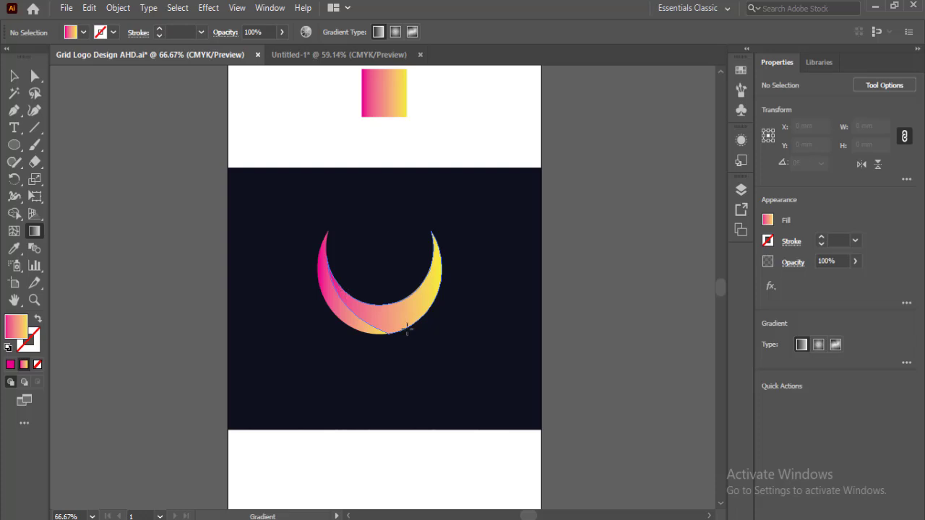
{"action": "left_click", "coordinate": [406, 328]}
{"action": "mouse_move", "coordinate": [333, 235]}
{"action": "left_mouse_down"}
{"action": "mouse_move", "coordinate": [356, 318]}
{"action": "mouse_move", "coordinate": [319, 254]}
{"action": "left_mouse_up"}
- Nudge the crescent slightly upward on the navy rectangle
{"action": "key", "text": "v"}
{"action": "left_click", "coordinate": [398, 372]}
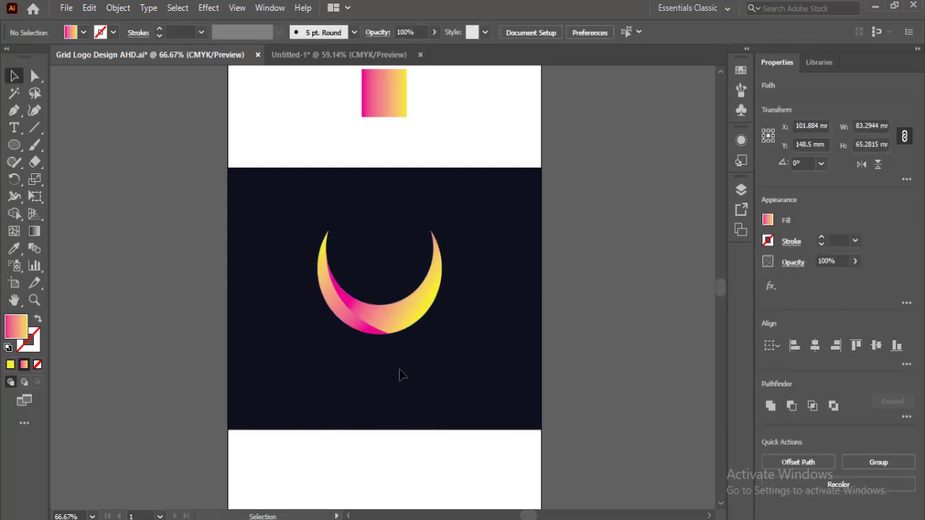
{"action": "left_click", "coordinate": [334, 258]}
{"action": "key", "text": "shift+Up"}
{"action": "key", "text": "shift+Up"}
{"action": "left_click", "coordinate": [392, 391]}
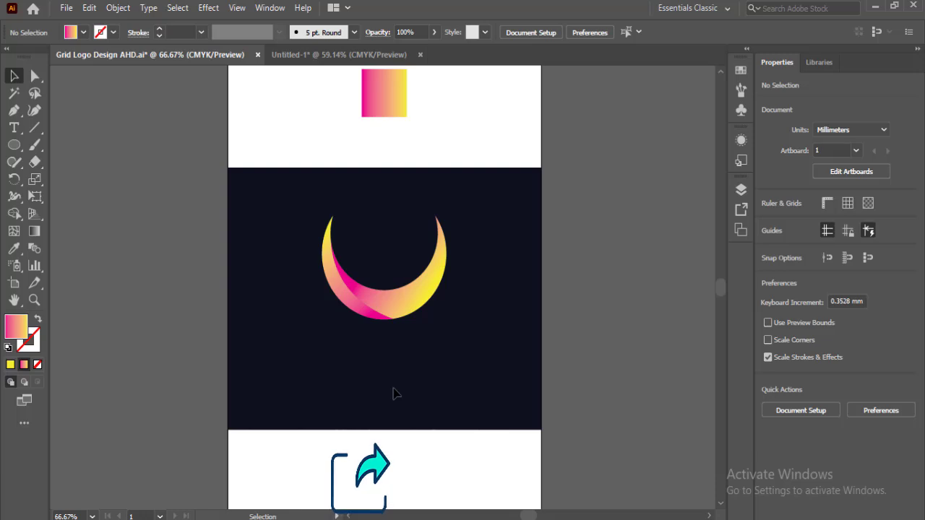
- Draw two concentric circles over the crescent and outline their strokes into thin rings
{"action": "left_click", "coordinate": [14, 148]}
{"action": "left_click_drag", "start_coordinate": [13, 152], "coordinate": [50, 180]}
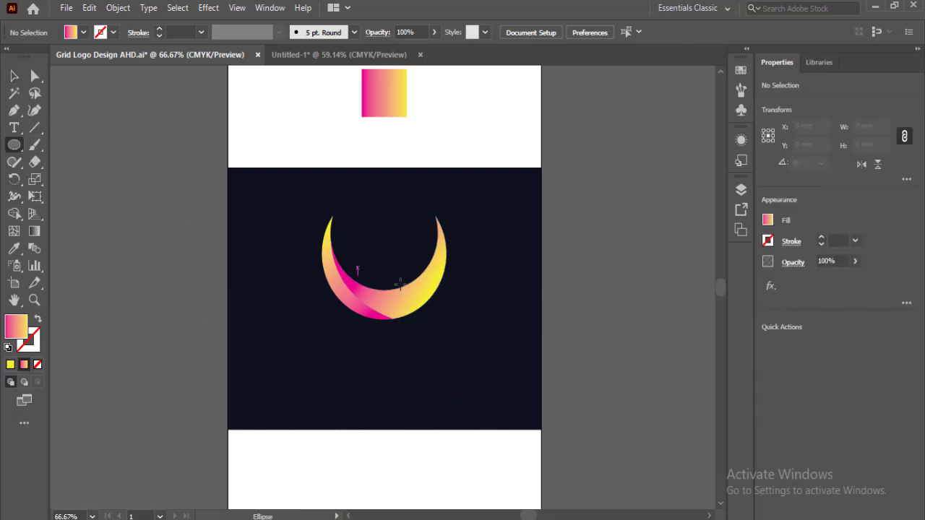
{"action": "left_click_drag", "start_coordinate": [384, 265], "coordinate": [434, 311]}
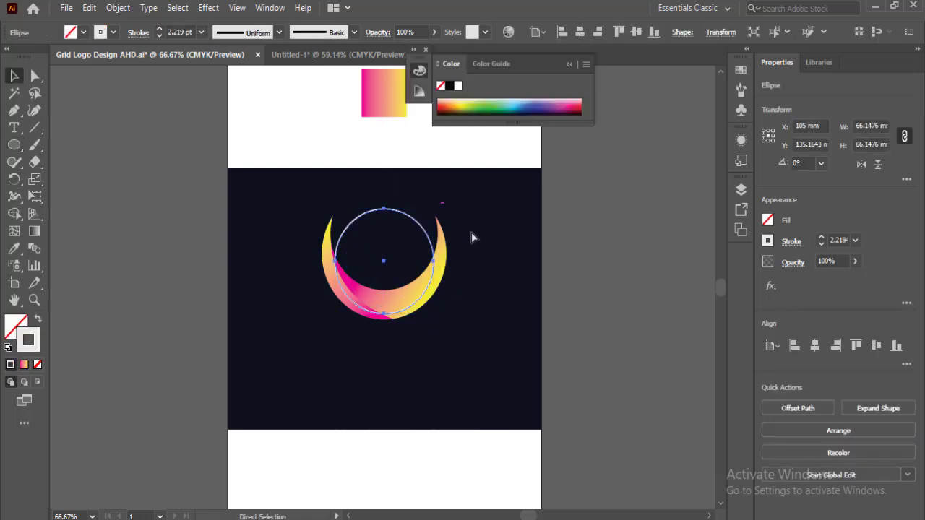
{"action": "key", "text": "v"}
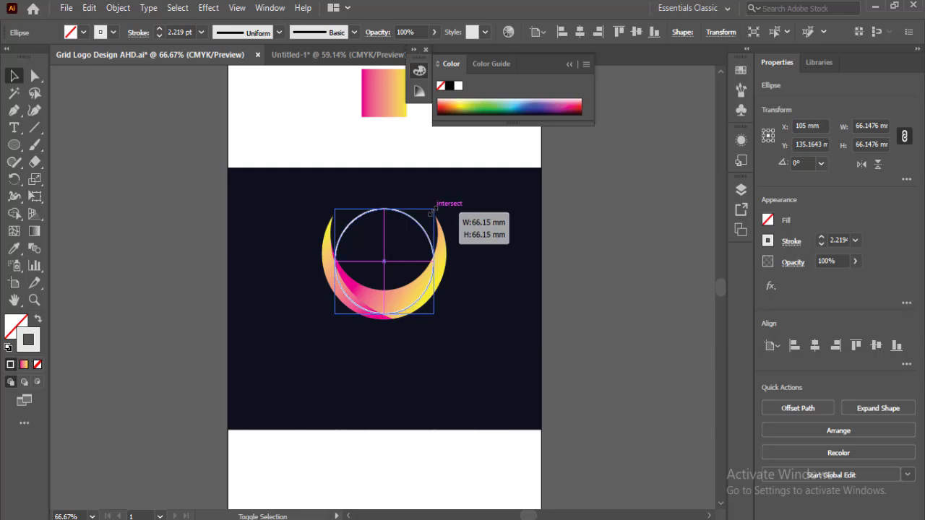
{"action": "left_click_drag", "start_coordinate": [434, 208], "coordinate": [424, 219]}
{"action": "key", "text": "ctrl+plus"}
{"action": "key", "text": "ctrl+plus"}
{"action": "left_click", "coordinate": [112, 9]}
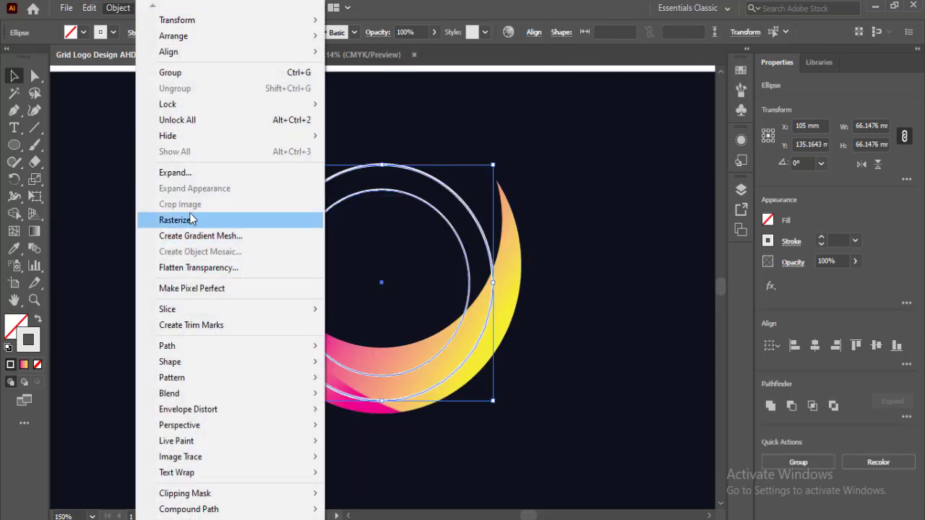
{"action": "left_click", "coordinate": [592, 398]}
- Give both rings the crescent's pink-yellow gradient with the Eyedropper
{"action": "left_click_drag", "start_coordinate": [353, 134], "coordinate": [397, 245]}
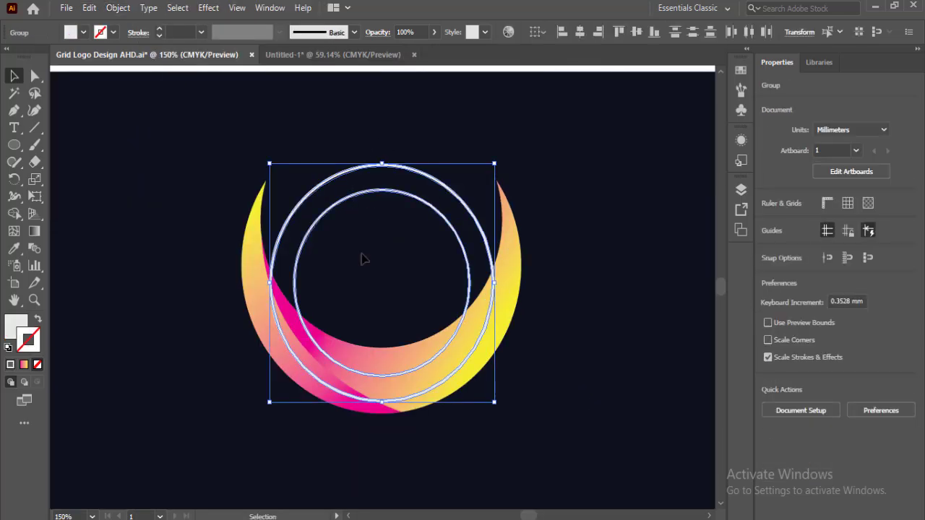
{"action": "left_click", "coordinate": [14, 250]}
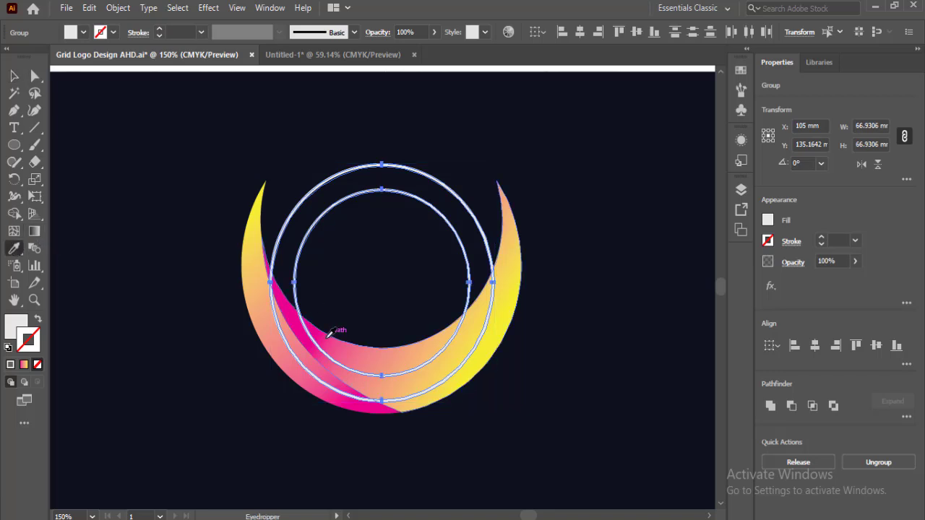
{"action": "left_click", "coordinate": [331, 323]}
{"action": "key", "text": "v"}
{"action": "left_click", "coordinate": [176, 170]}
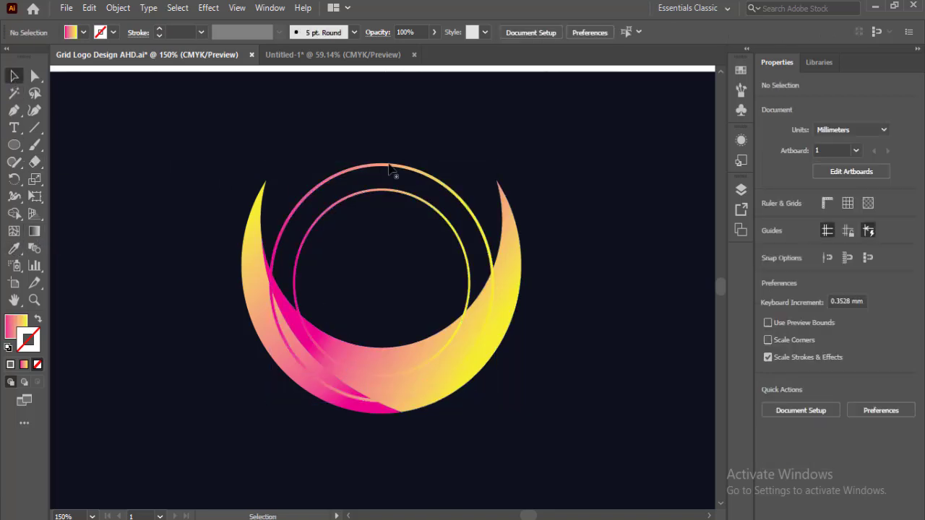
{"action": "left_click_drag", "start_coordinate": [395, 218], "coordinate": [405, 239]}
{"action": "left_click", "coordinate": [582, 415]}
- Bring the crescent pieces to the front, over the rings' lower arcs
{"action": "mouse_move", "coordinate": [223, 217]}
{"action": "left_mouse_down"}
{"action": "mouse_move", "coordinate": [273, 237]}
{"action": "mouse_move", "coordinate": [271, 254]}
{"action": "left_mouse_up"}
{"action": "right_click", "coordinate": [432, 390]}
{"action": "mouse_move", "coordinate": [469, 323]}
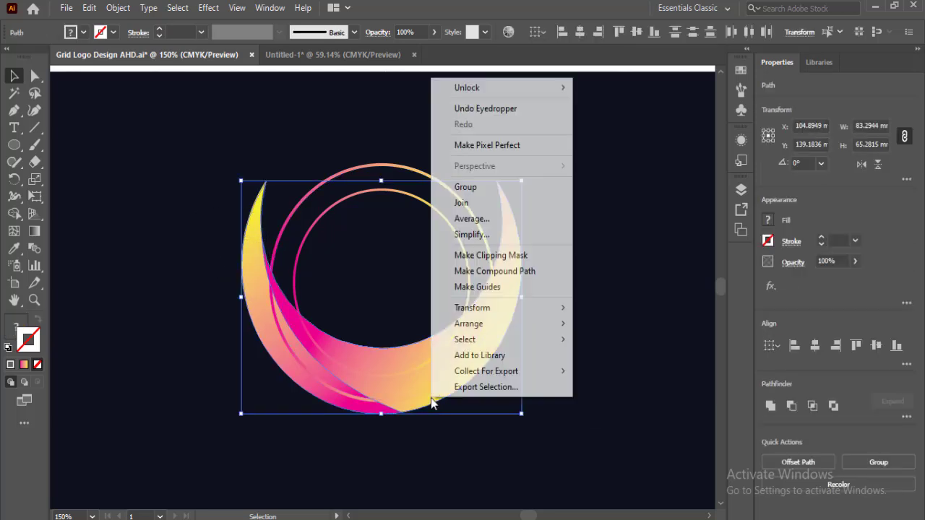
{"action": "left_click", "coordinate": [583, 324]}
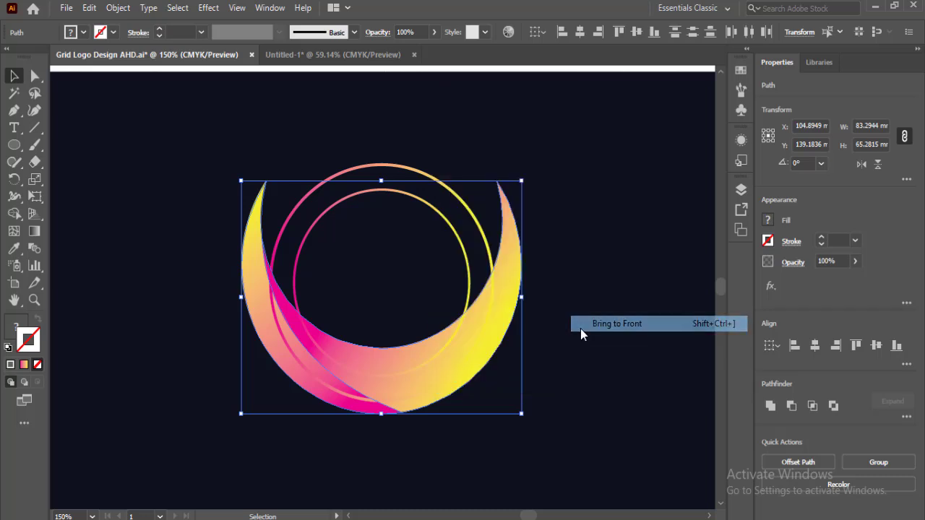
{"action": "left_click", "coordinate": [567, 401]}
- Draw a tall rectangle, taper its top corners inward into a trapezoid, and shorten it
{"action": "key", "text": "m"}
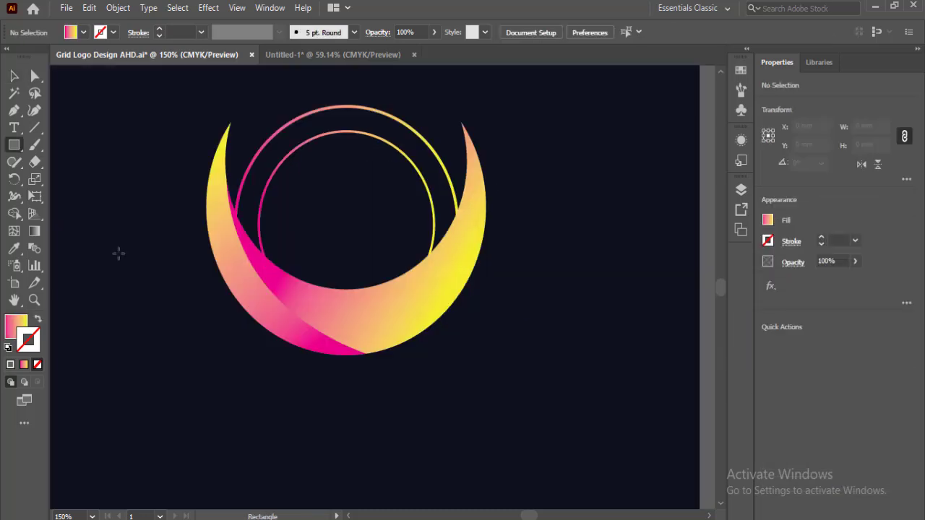
{"action": "left_click_drag", "start_coordinate": [118, 253], "coordinate": [180, 383]}
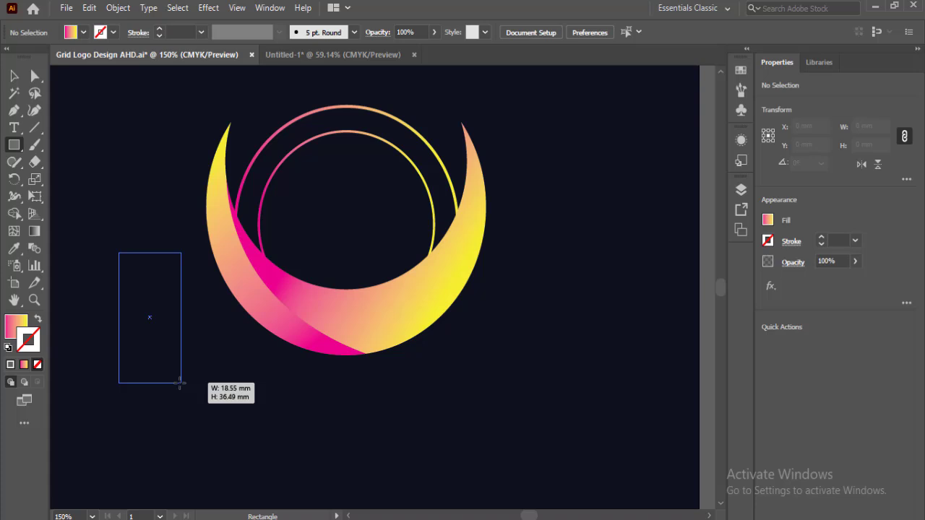
{"action": "left_click_drag", "start_coordinate": [180, 383], "coordinate": [186, 383]}
{"action": "key", "text": "a"}
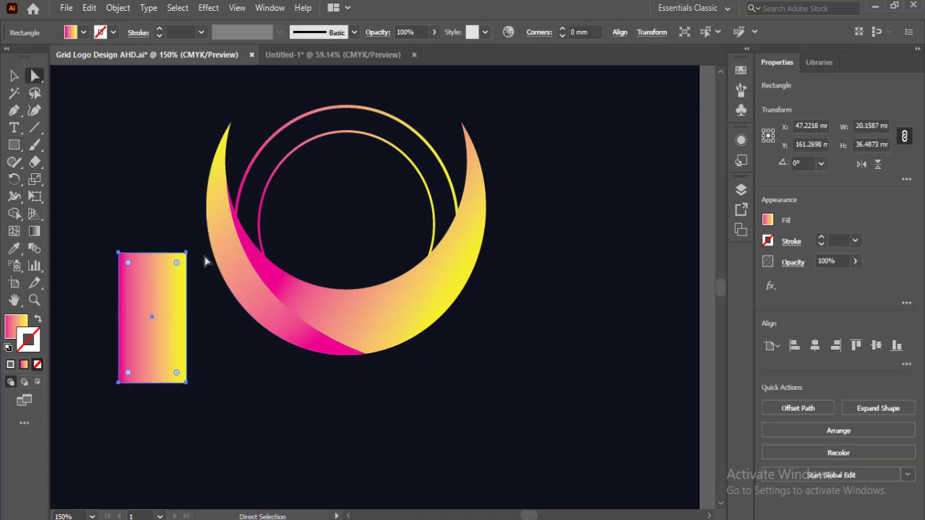
{"action": "left_click", "coordinate": [187, 253]}
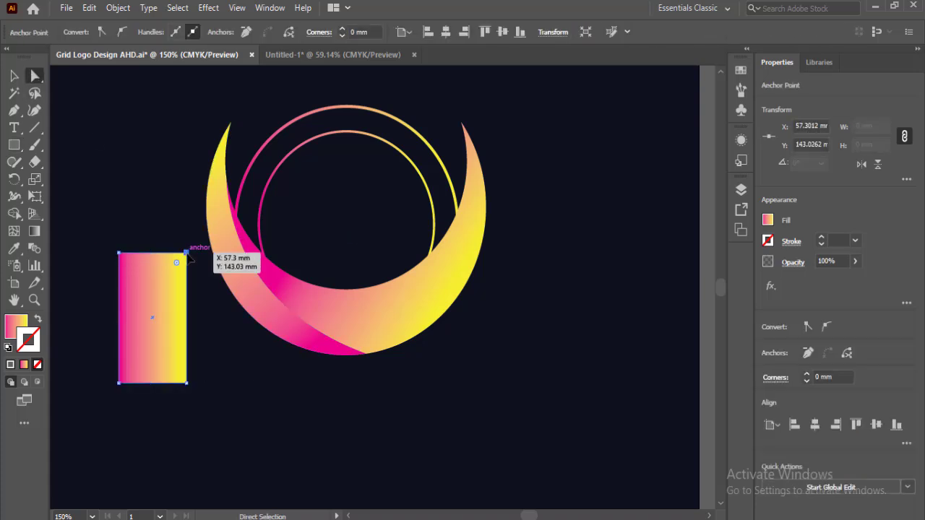
{"action": "key", "text": "Left"}
{"action": "key", "text": "Left"}
{"action": "key", "text": "Left"}
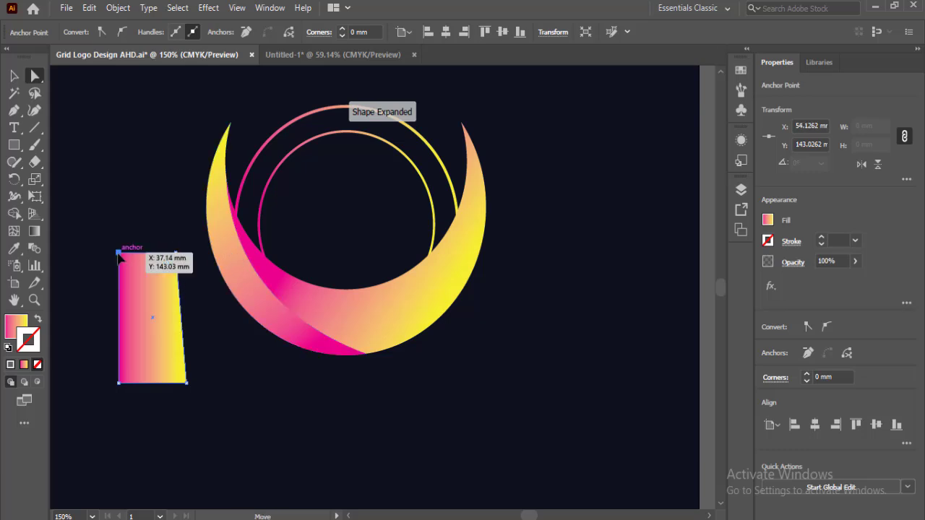
{"action": "left_click", "coordinate": [118, 253]}
{"action": "key", "text": "Right"}
{"action": "key", "text": "Right"}
{"action": "key", "text": "Right"}
{"action": "key", "text": "Right"}
{"action": "key", "text": "Right"}
{"action": "key", "text": "Right"}
{"action": "key", "text": "Right"}
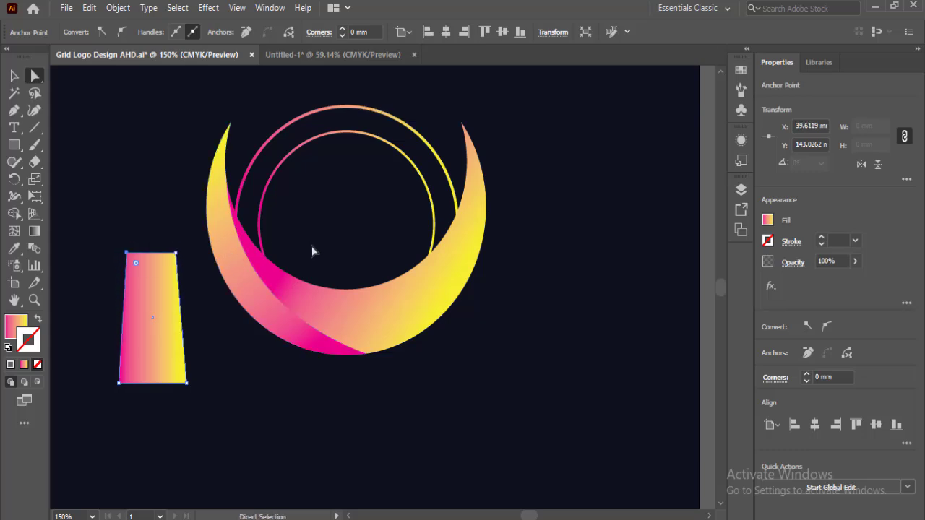
{"action": "key", "text": "v"}
{"action": "left_click_drag", "start_coordinate": [152, 383], "coordinate": [153, 354]}
- Add a small circle head above the body and move both into the rings' centre
{"action": "key", "text": "ctrl+shift+a"}
{"action": "key", "text": "l"}
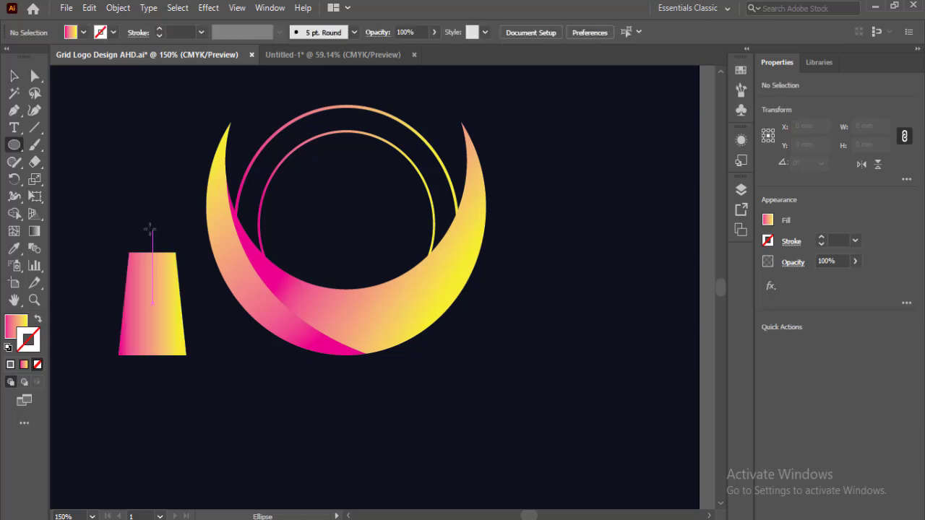
{"action": "left_click_drag", "start_coordinate": [151, 230], "coordinate": [162, 241]}
{"action": "key", "text": "v"}
{"action": "left_click_drag", "start_coordinate": [185, 303], "coordinate": [379, 225]}
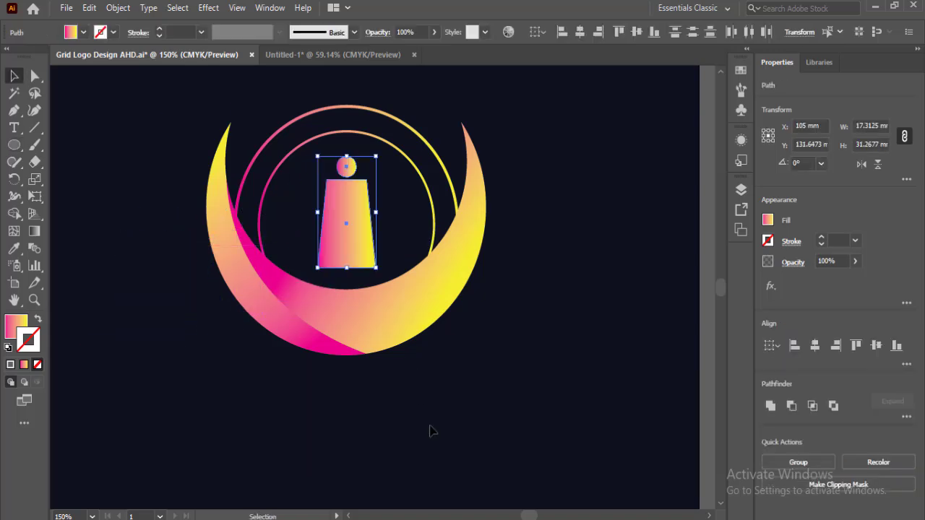
{"action": "key", "text": "ctrl+shift+a"}
- Draw two leg rectangles under the body and centre them
{"action": "key", "text": "ctrl+0"}
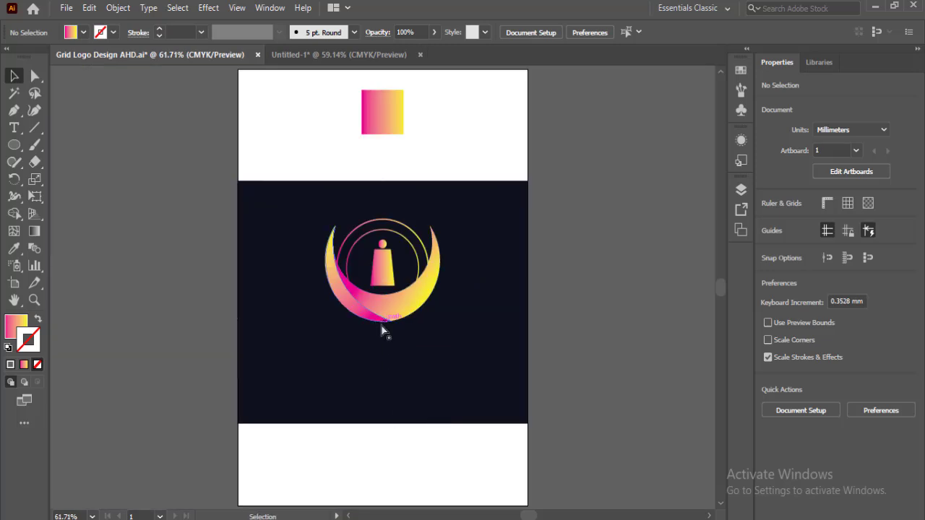
{"action": "scroll", "coordinate": [376, 289], "scroll_direction": "up", "scroll_amount": 5}
{"action": "key", "text": "m"}
{"action": "left_click_drag", "start_coordinate": [344, 298], "coordinate": [355, 337]}
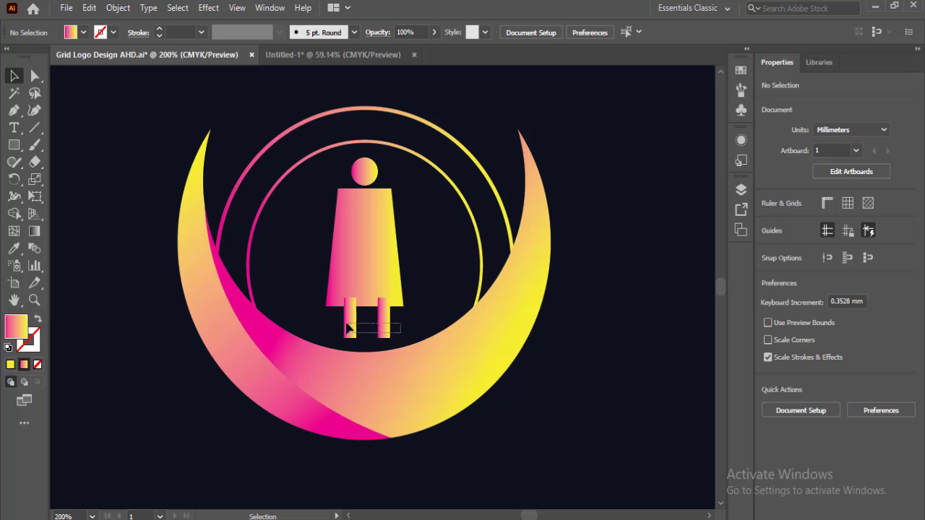
{"action": "left_click_drag", "start_coordinate": [347, 327], "coordinate": [344, 325]}
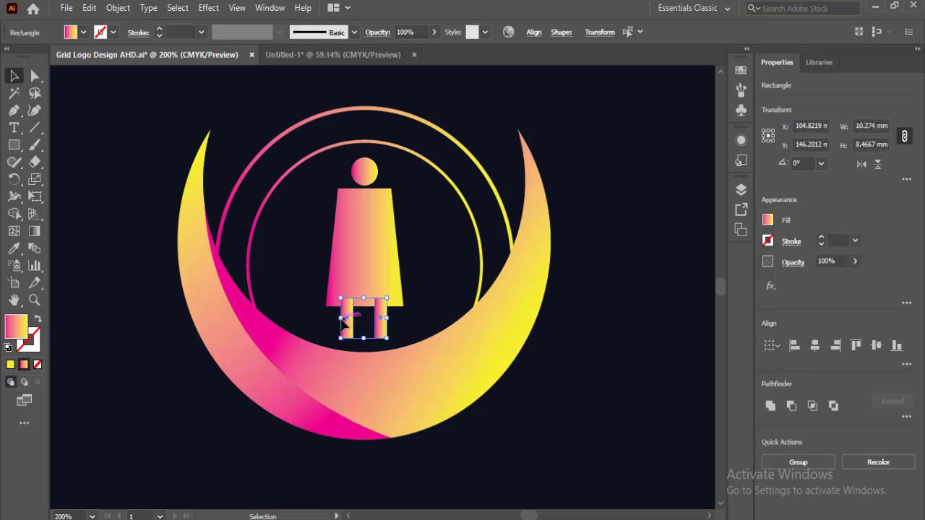
{"action": "key", "text": "Right"}
{"action": "left_click", "coordinate": [452, 292]}
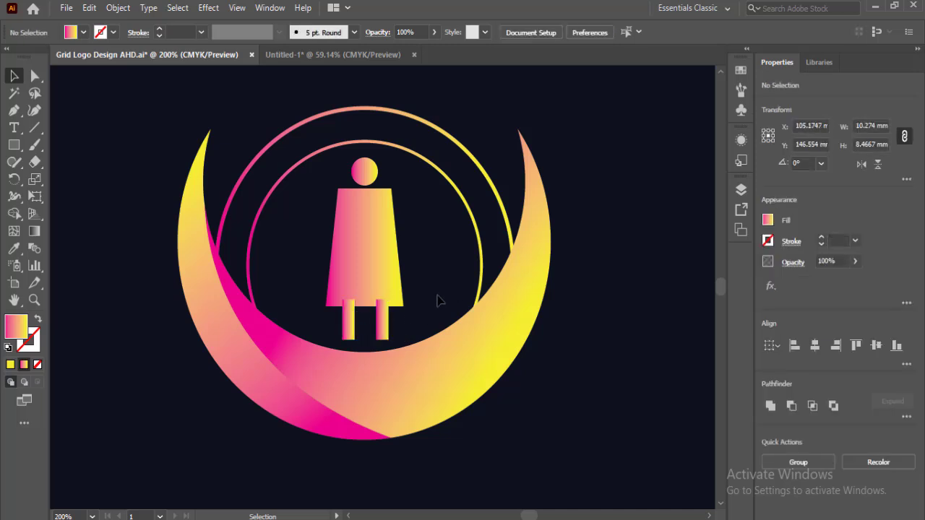
- Round the legs' bottom ends and bring the head and body in front of the legs
{"action": "key", "text": "a"}
{"action": "mouse_move", "coordinate": [396, 348]}
{"action": "left_mouse_down"}
{"action": "mouse_move", "coordinate": [340, 337]}
{"action": "mouse_move", "coordinate": [387, 295]}
{"action": "left_mouse_up"}
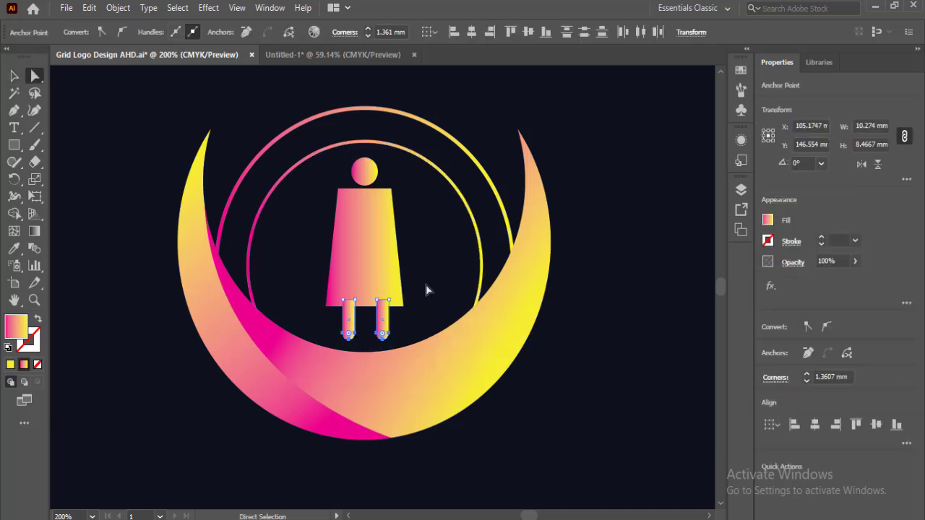
{"action": "left_click", "coordinate": [9, 74]}
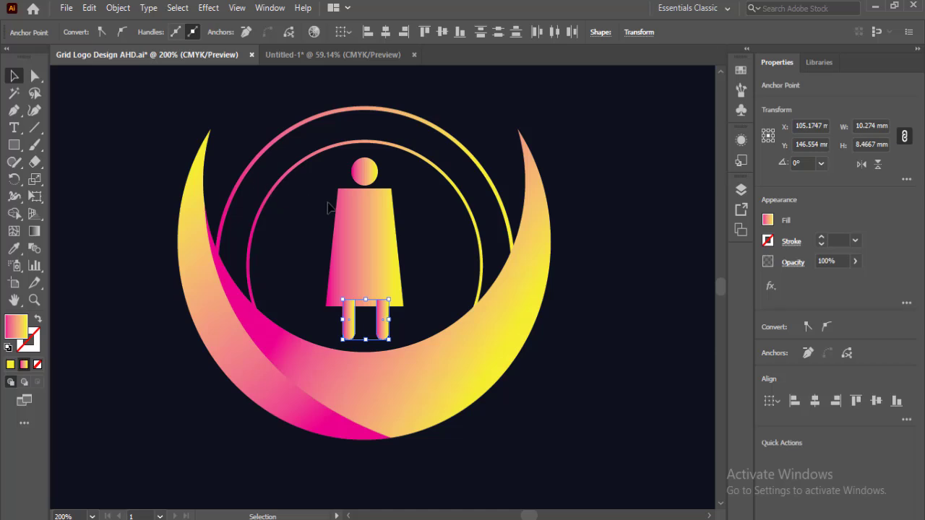
{"action": "left_click_drag", "start_coordinate": [313, 178], "coordinate": [361, 239]}
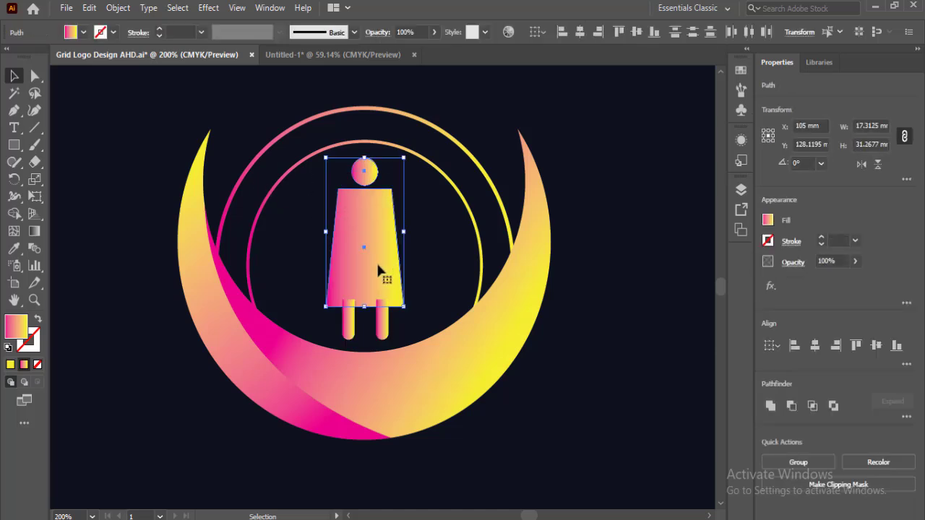
{"action": "right_click", "coordinate": [378, 266]}
{"action": "mouse_move", "coordinate": [416, 447]}
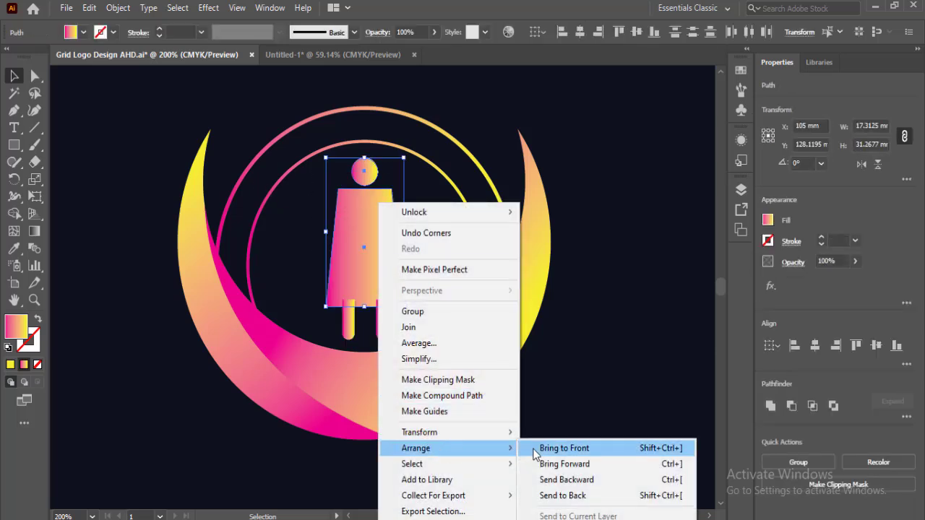
{"action": "left_click", "coordinate": [563, 448]}
{"action": "left_click", "coordinate": [529, 447]}
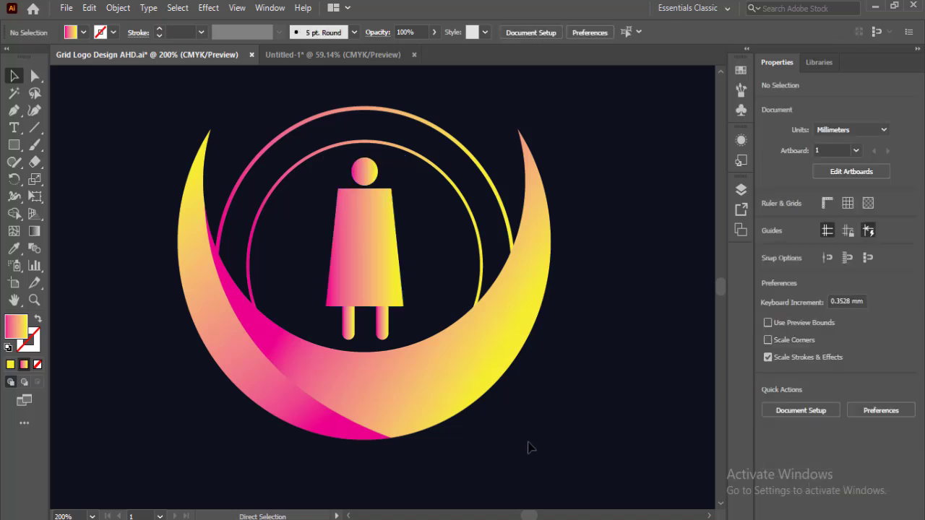
{"action": "key", "text": "ctrl+0"}
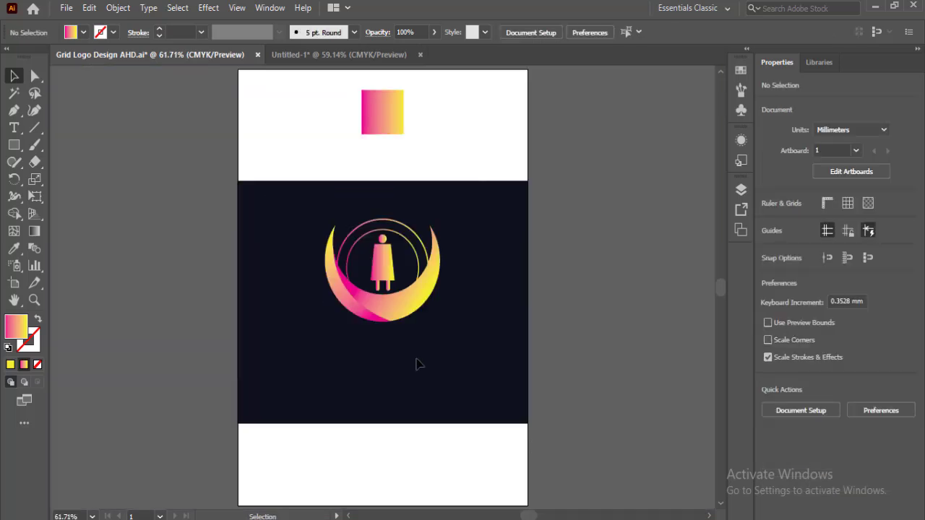
- Move the MIM FASHION text below the crescent logo
{"action": "key", "text": "ctrl+plus"}
{"action": "scroll", "coordinate": [388, 326], "scroll_direction": "up", "scroll_amount": 2}
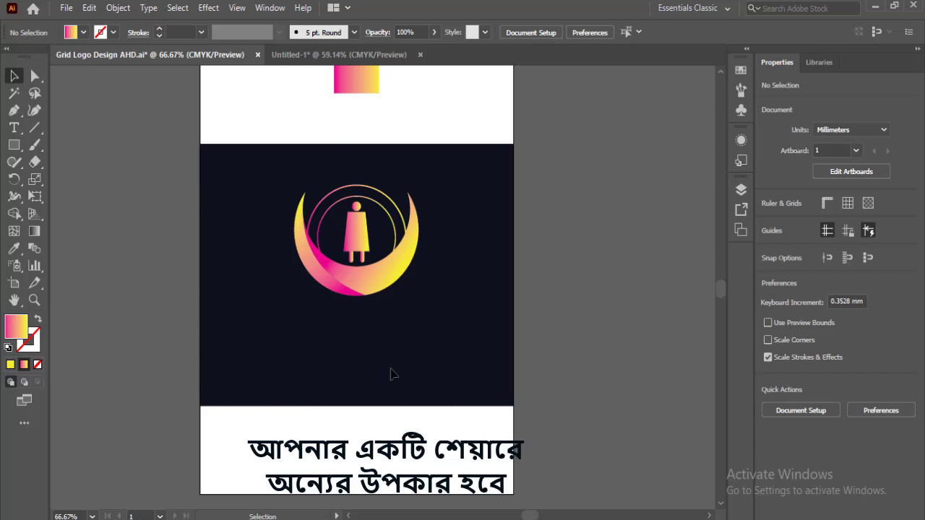
{"action": "left_click_drag", "start_coordinate": [390, 374], "coordinate": [296, 168]}
{"action": "key", "text": "ctrl+0"}
{"action": "left_click", "coordinate": [550, 462]}
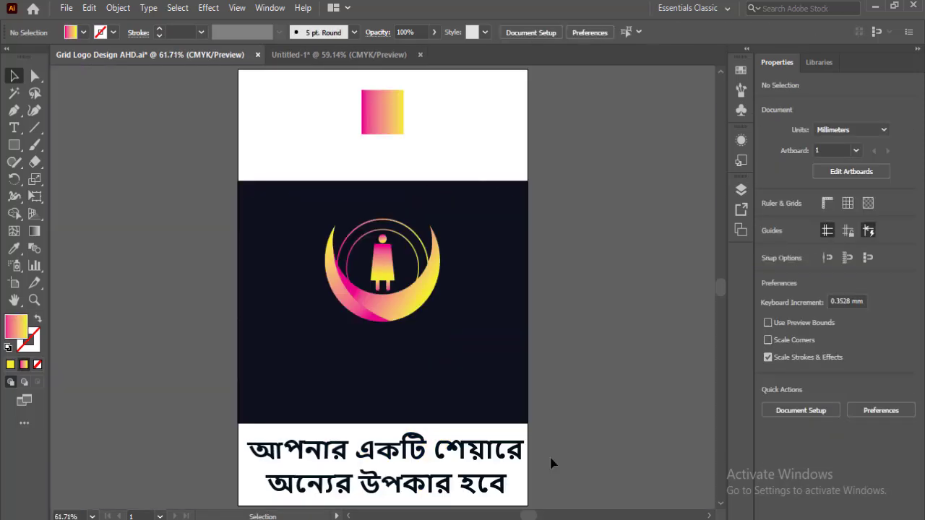
{"action": "left_click_drag", "start_coordinate": [448, 379], "coordinate": [303, 207]}
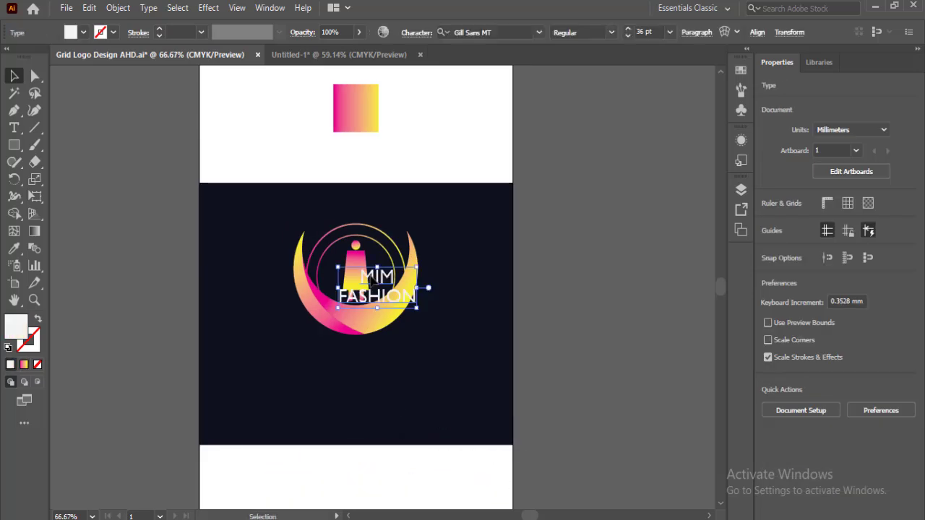
{"action": "left_click_drag", "start_coordinate": [397, 293], "coordinate": [380, 363]}
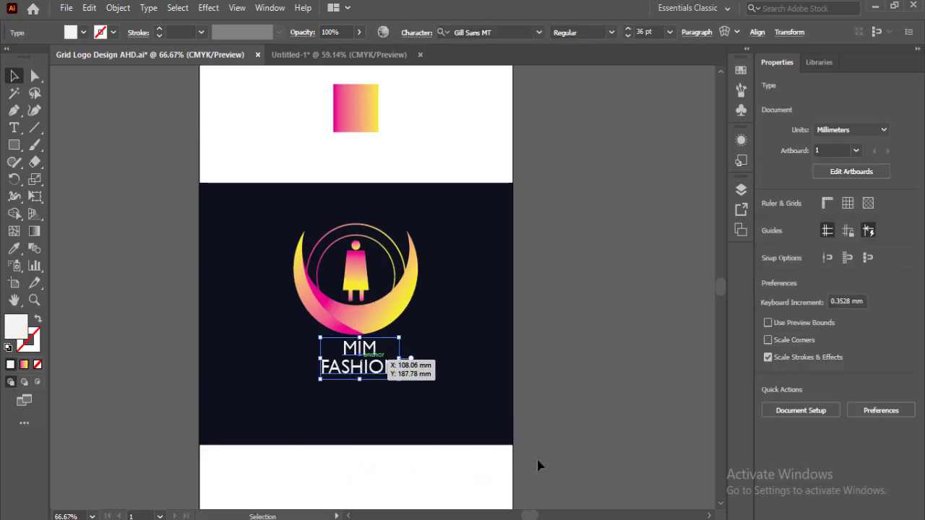
- Alt-drag a copy of the logo and its label to the right
{"action": "left_click", "coordinate": [469, 429]}
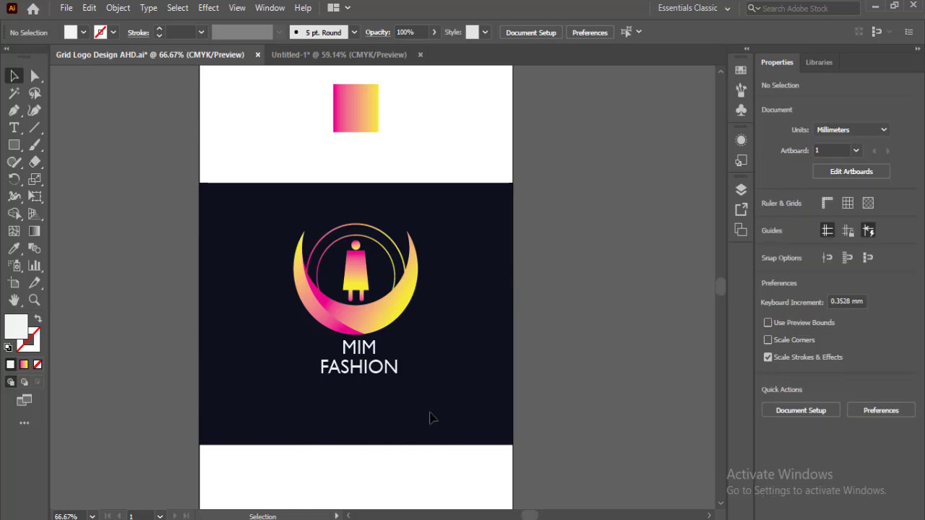
{"action": "left_click_drag", "start_coordinate": [432, 418], "coordinate": [295, 215]}
{"action": "left_click_drag", "start_coordinate": [361, 314], "coordinate": [556, 272]}
- Delete the person figure from the left logo and paste in the script M monogram
{"action": "left_click", "coordinate": [466, 389]}
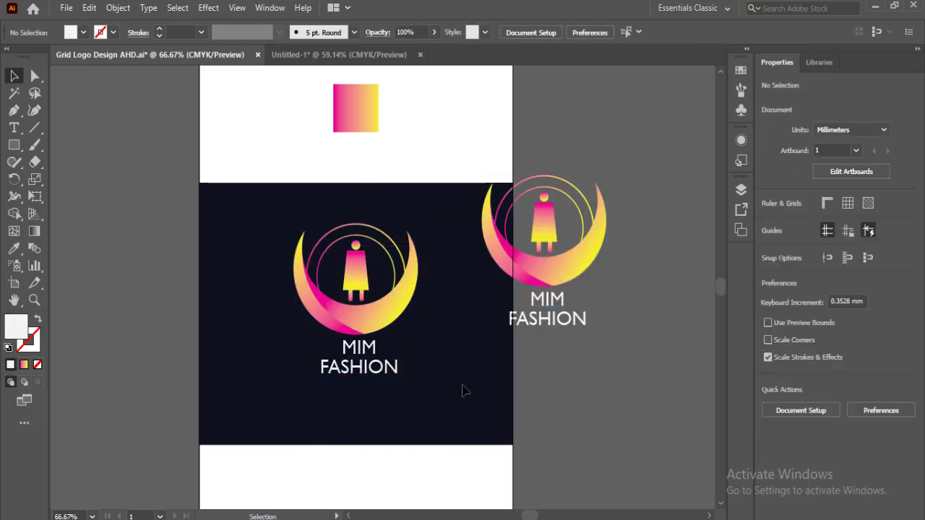
{"action": "left_click", "coordinate": [361, 285]}
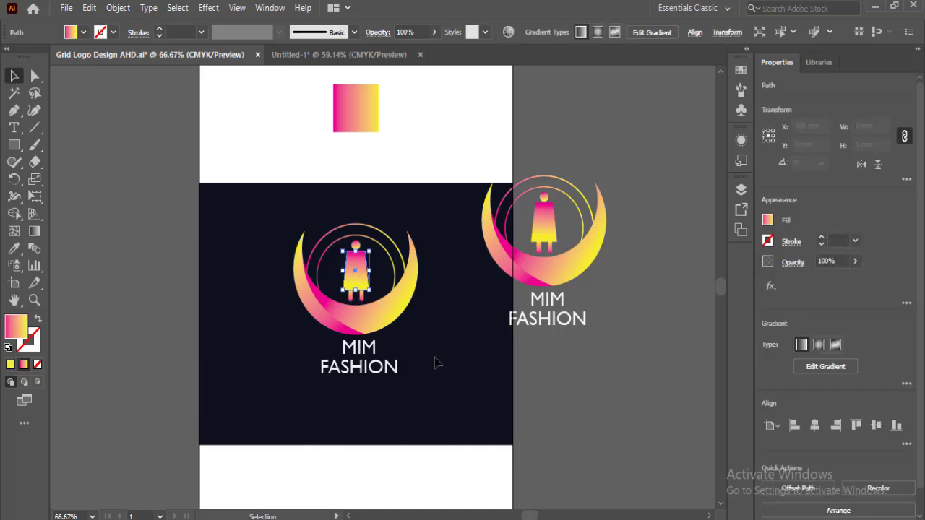
{"action": "left_click", "coordinate": [375, 279]}
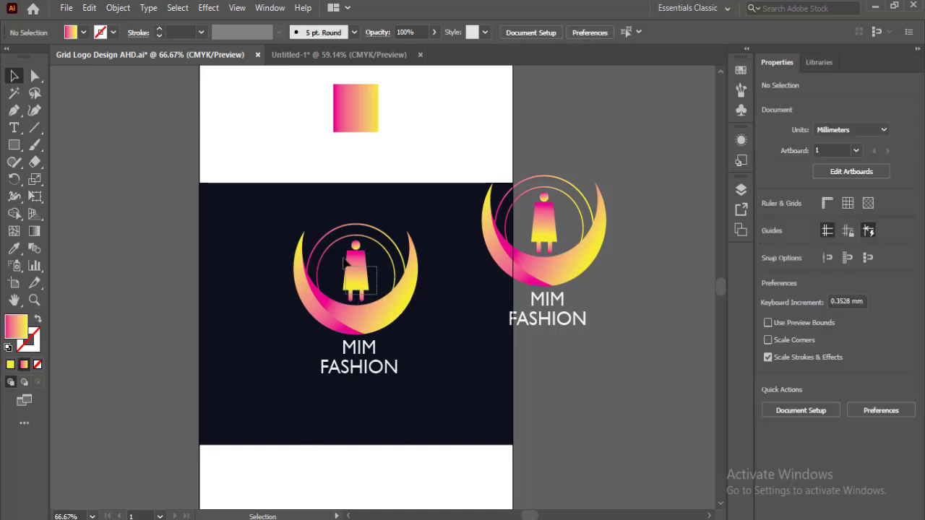
{"action": "key", "text": "Delete"}
{"action": "key", "text": "ctrl+v"}
- Move the M monogram into the inner ring and scale it down to fit
{"action": "mouse_move", "coordinate": [386, 290]}
{"action": "left_mouse_down"}
{"action": "mouse_move", "coordinate": [360, 274]}
{"action": "mouse_move", "coordinate": [340, 377]}
{"action": "left_mouse_up"}
{"action": "key", "text": "ctrl+plus"}
{"action": "key", "text": "ctrl+plus"}
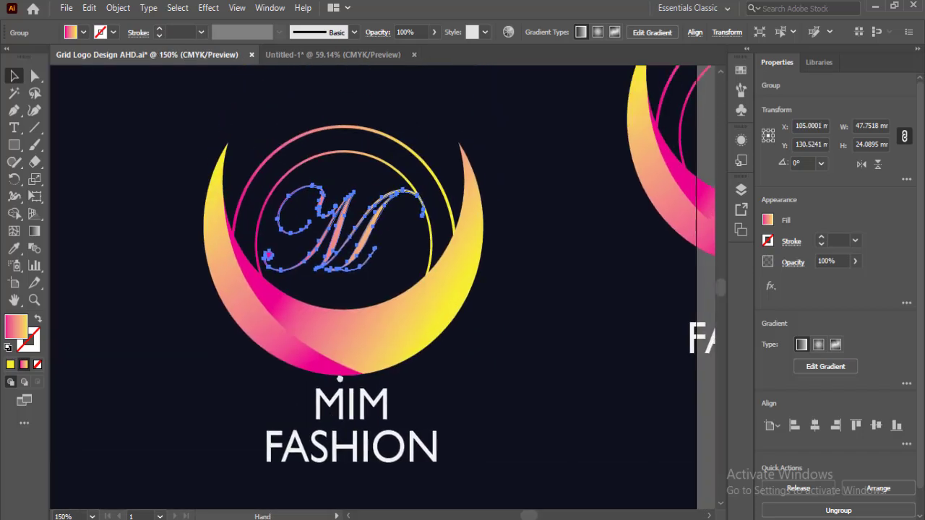
{"action": "left_click_drag", "start_coordinate": [427, 185], "coordinate": [412, 193]}
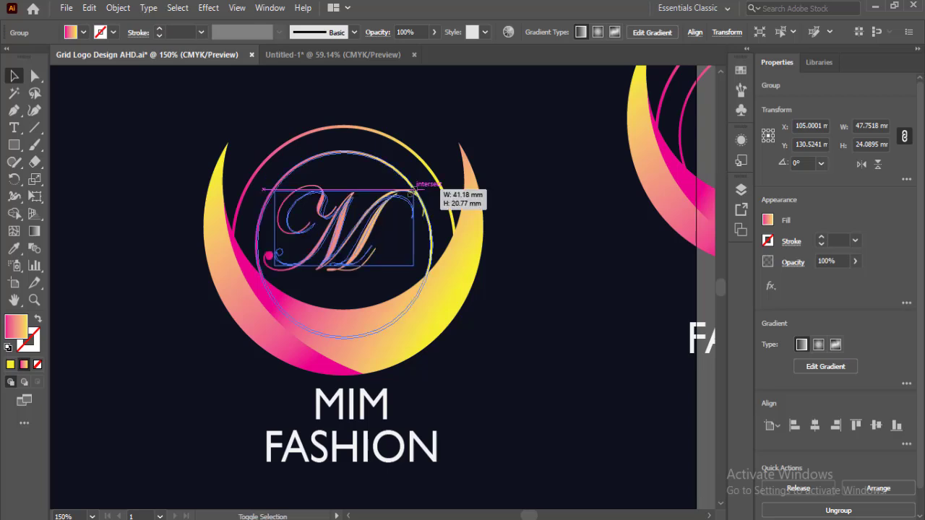
{"action": "left_click", "coordinate": [493, 408]}
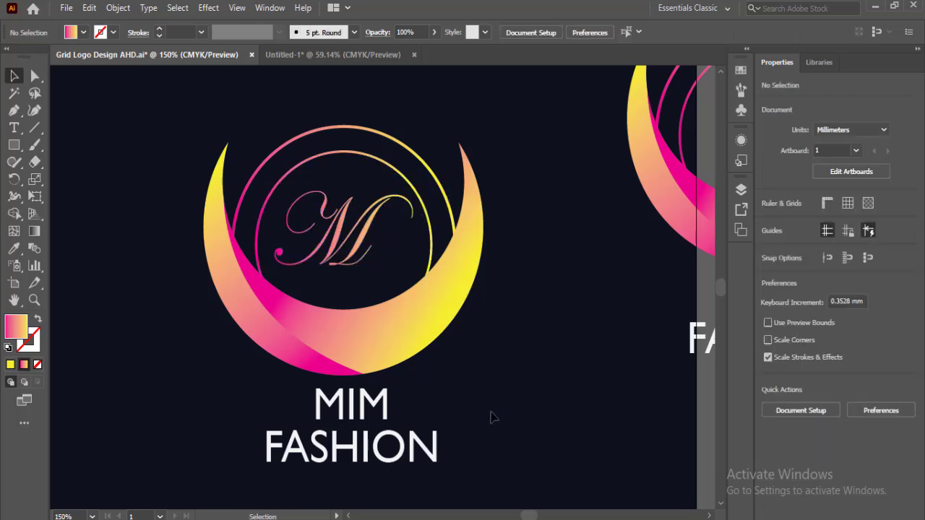
{"action": "left_click", "coordinate": [318, 230]}
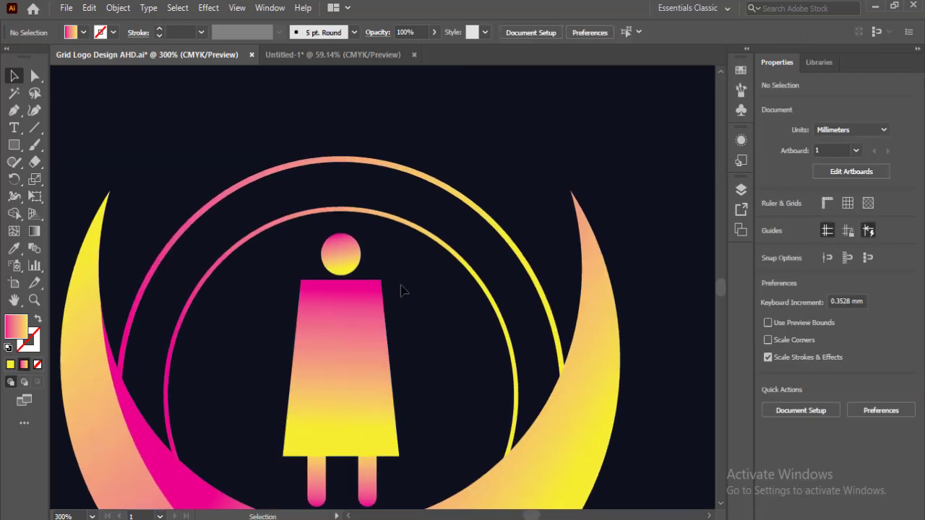
- Round the figure body's top anchors to about 2.25 mm using the live corner widget
{"action": "key", "text": "ctrl+minus"}
{"action": "key", "text": "a"}
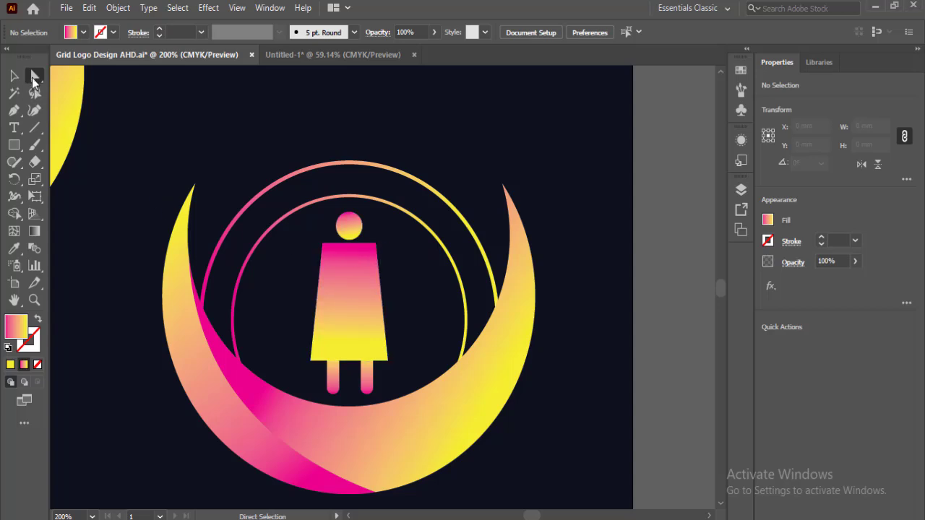
{"action": "left_click_drag", "start_coordinate": [333, 250], "coordinate": [307, 240]}
{"action": "left_click", "coordinate": [389, 258]}
{"action": "left_click_drag", "start_coordinate": [370, 261], "coordinate": [376, 269]}
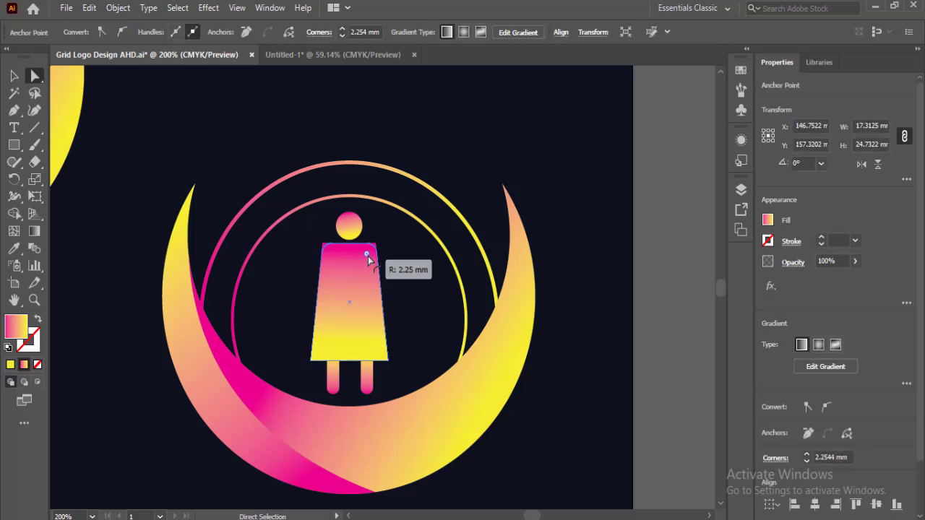
{"action": "left_click", "coordinate": [412, 293]}
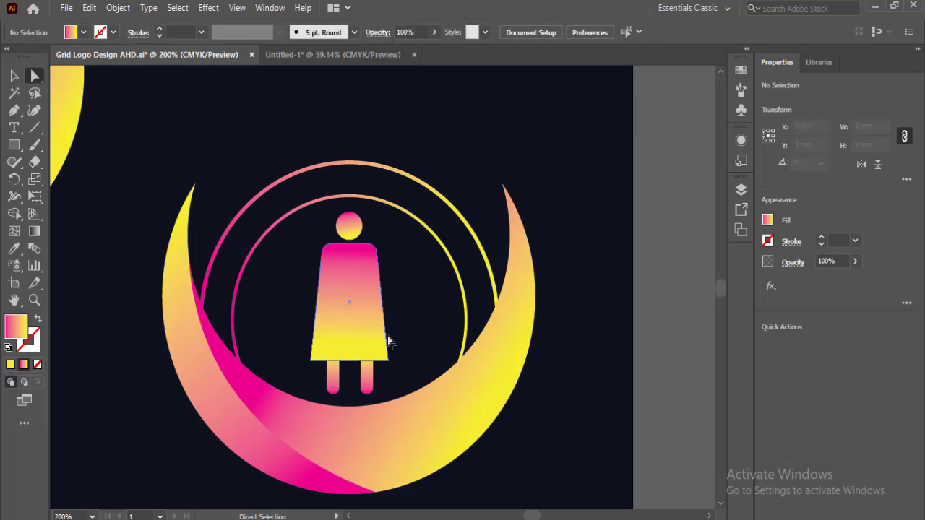
{"action": "key", "text": "v"}
{"action": "key", "text": "ctrl+0"}
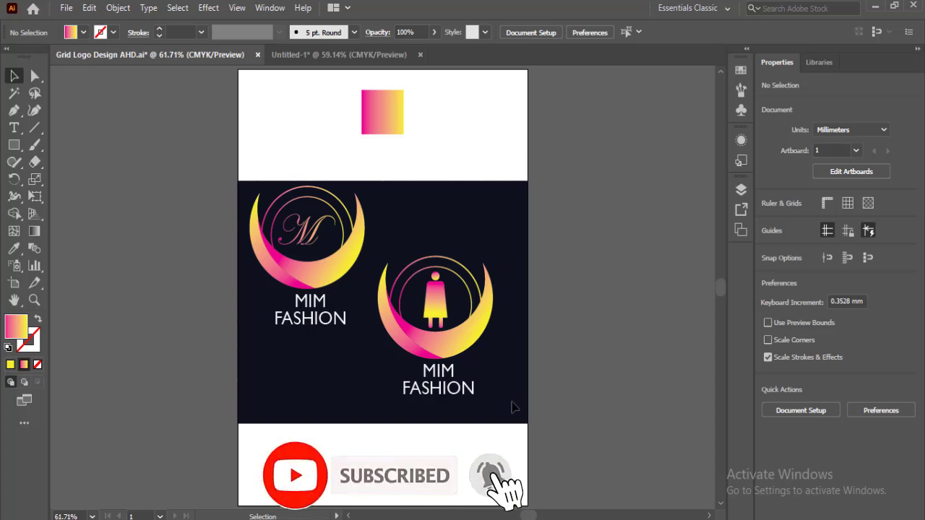
- Redraw the M logo crescent's gradient top-to-bottom so yellow runs along its lower curve
{"action": "left_click", "coordinate": [343, 271]}
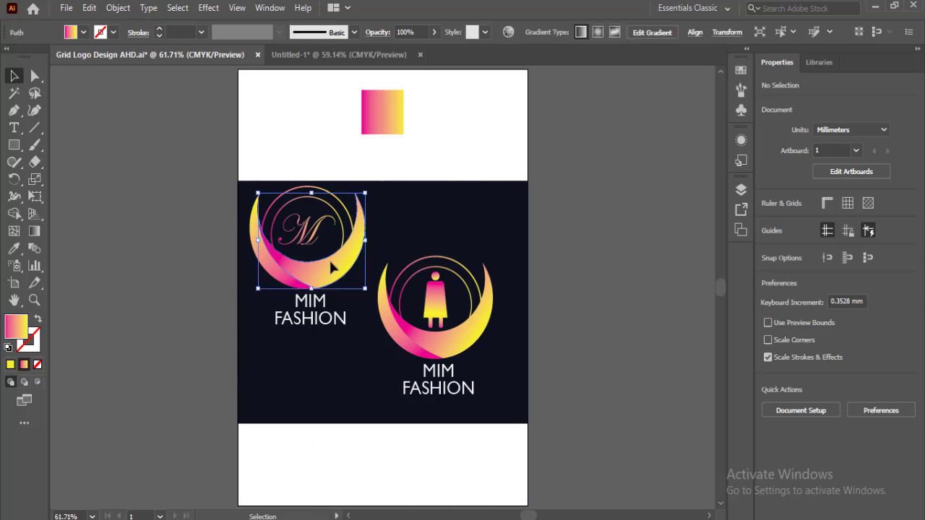
{"action": "key", "text": "g"}
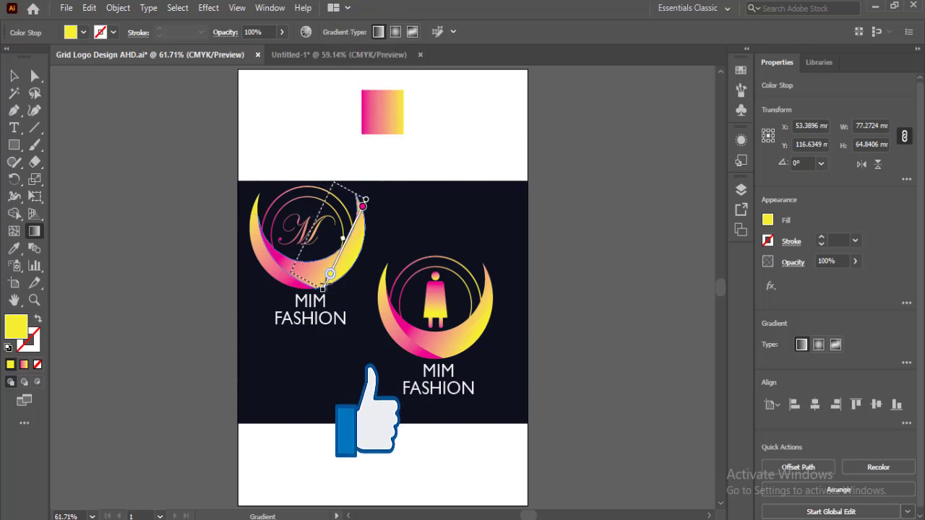
{"action": "left_click_drag", "start_coordinate": [332, 183], "coordinate": [291, 272]}
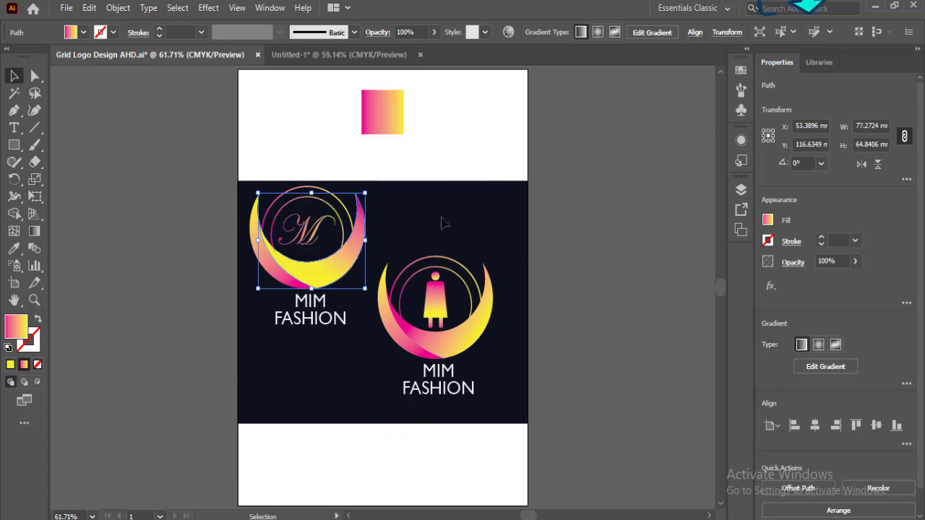
{"action": "left_click", "coordinate": [469, 221]}
{"action": "scroll", "coordinate": [324, 337], "scroll_direction": "up", "scroll_amount": 4}
{"action": "left_click_drag", "start_coordinate": [324, 337], "coordinate": [313, 374]}
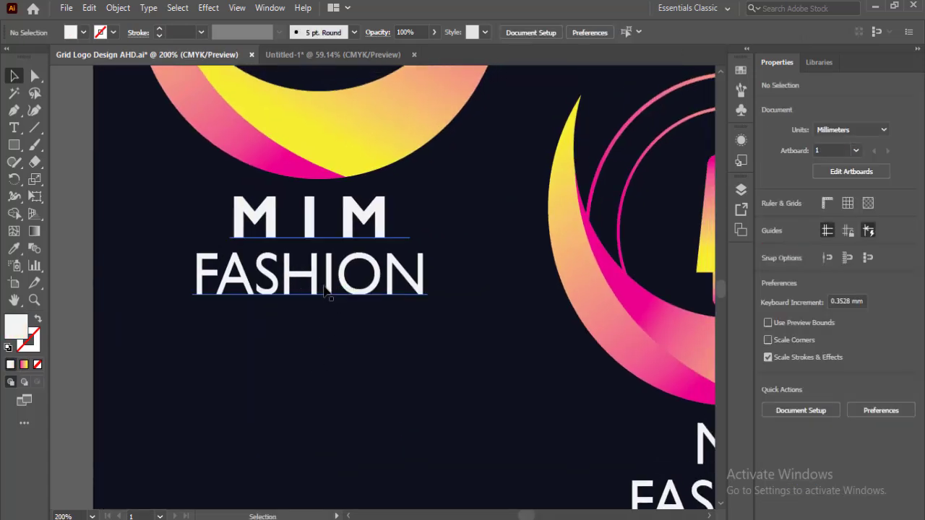
- Convert the M logo's MIM FASHION text to outlines and ungroup the letters
{"action": "left_click", "coordinate": [325, 289]}
{"action": "right_click", "coordinate": [325, 289]}
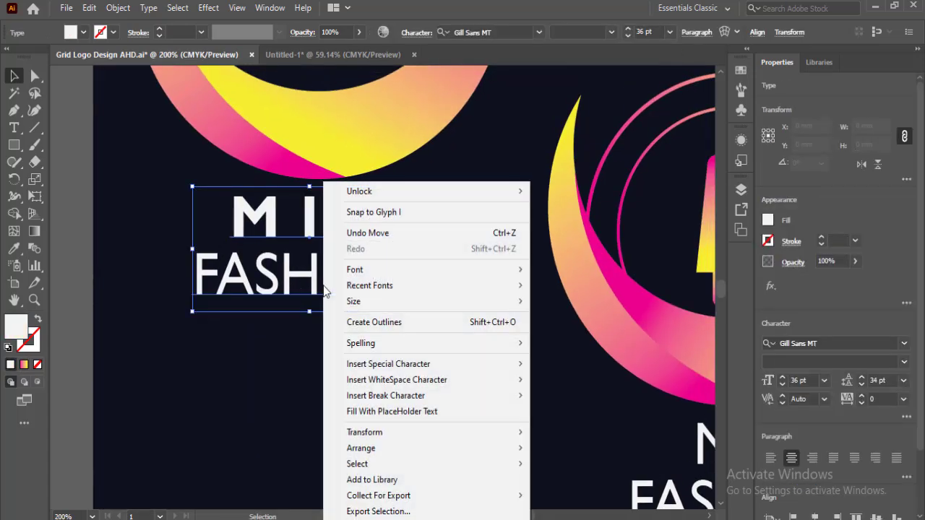
{"action": "left_click", "coordinate": [361, 320]}
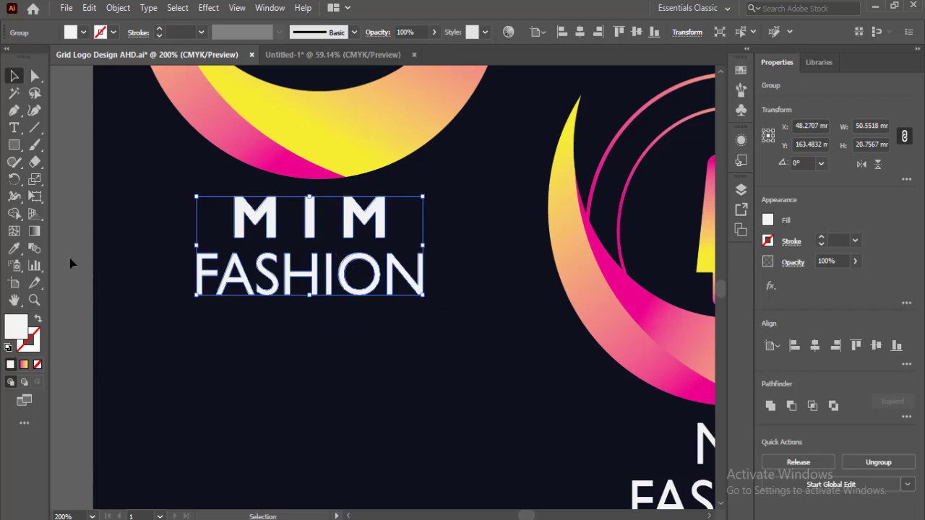
{"action": "left_click", "coordinate": [16, 127]}
{"action": "key", "text": "v"}
{"action": "right_click", "coordinate": [254, 224]}
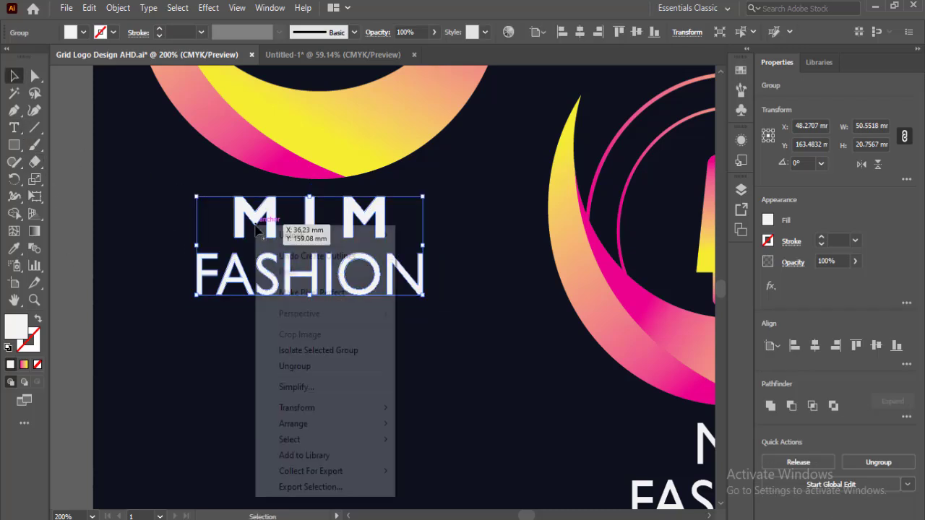
{"action": "left_click", "coordinate": [318, 366]}
{"action": "left_click", "coordinate": [335, 405]}
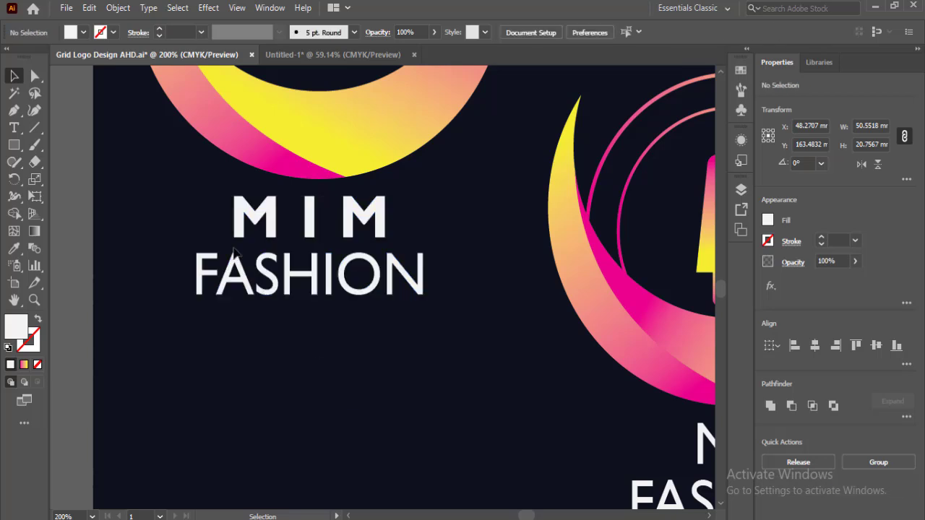
- Fill the MIM letters with the ring's pink-yellow gradient using the Eyedropper
{"action": "left_click_drag", "start_coordinate": [205, 215], "coordinate": [315, 206]}
{"action": "left_click_drag", "start_coordinate": [396, 225], "coordinate": [396, 226]}
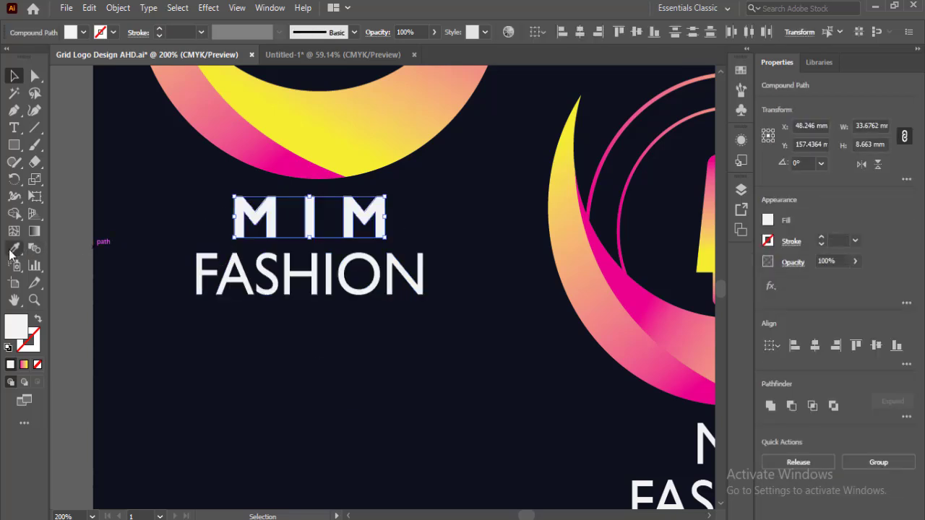
{"action": "left_click", "coordinate": [288, 116]}
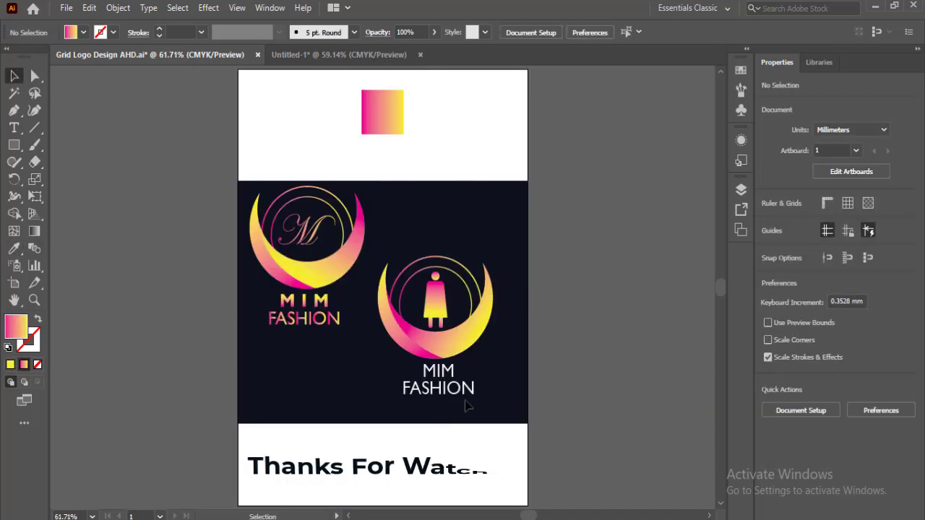
{"action": "left_click", "coordinate": [269, 207]}
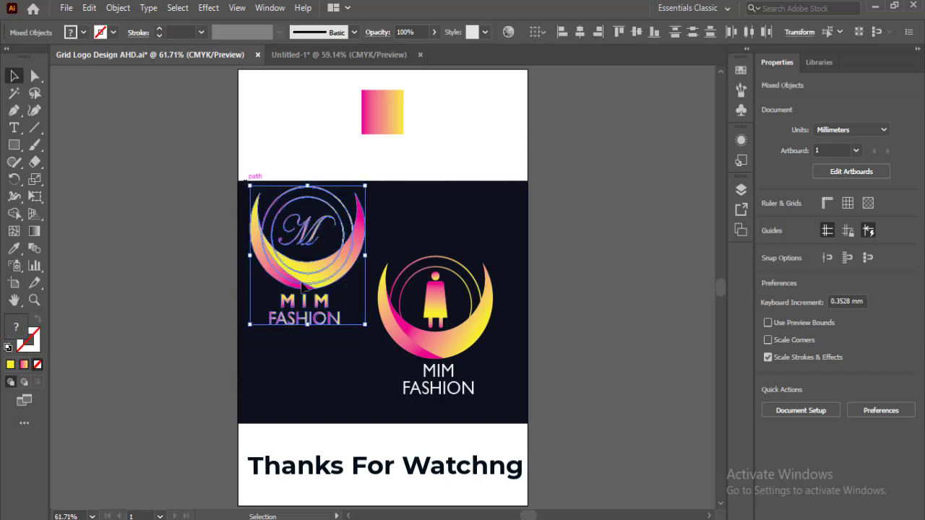